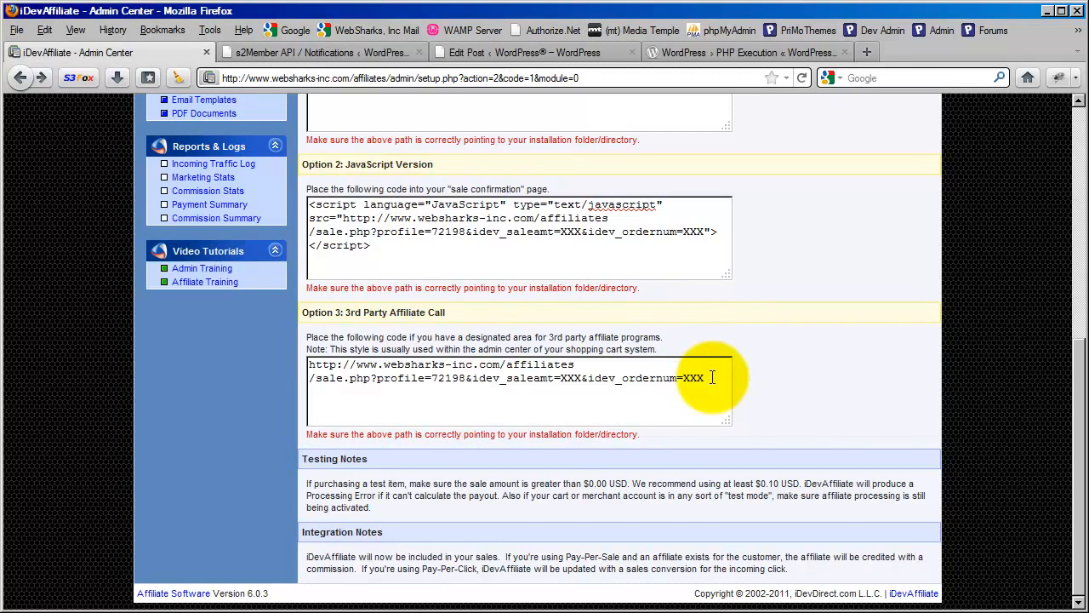
Copy the full sale-tracking URL from the Option 3 3rd Party Affiliate Call code box.
{"action": "left_click_drag", "start_coordinate": [712, 377], "coordinate": [311, 366]}
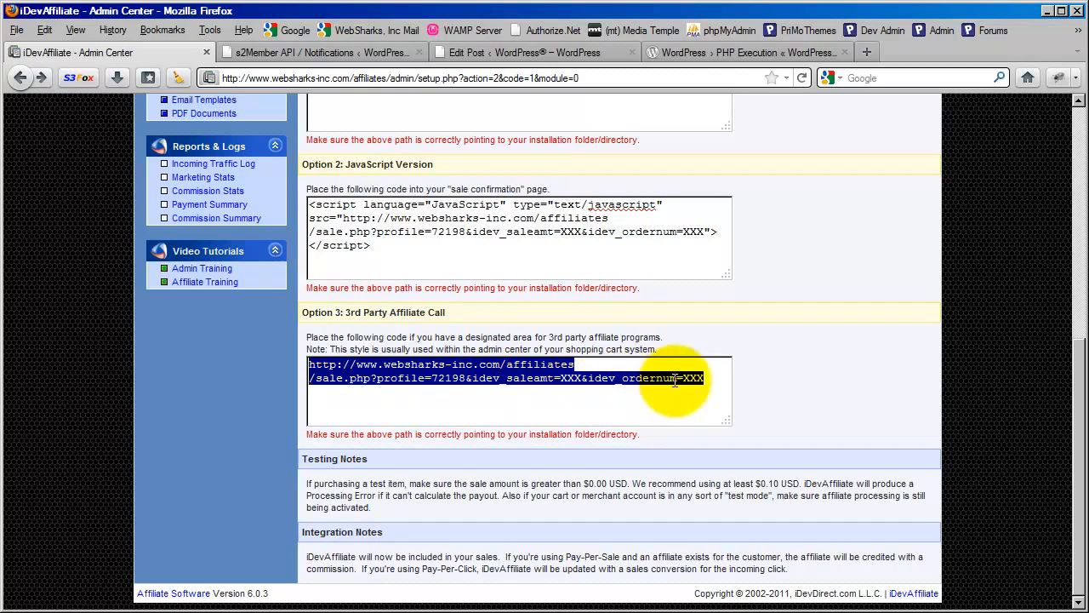
{"action": "left_click", "coordinate": [755, 382]}
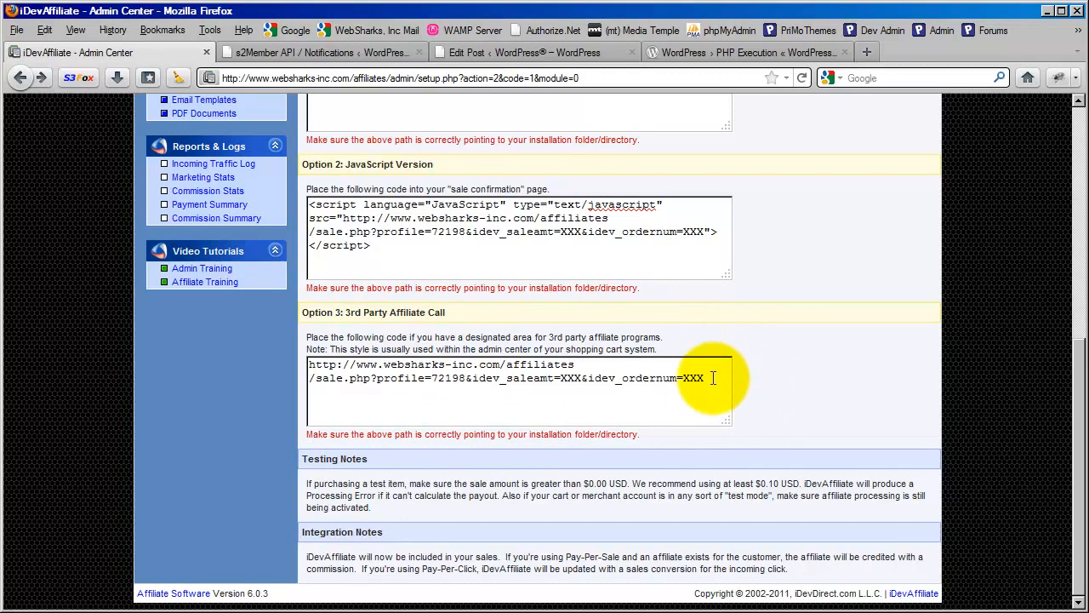
{"action": "left_click_drag", "start_coordinate": [712, 378], "coordinate": [310, 366]}
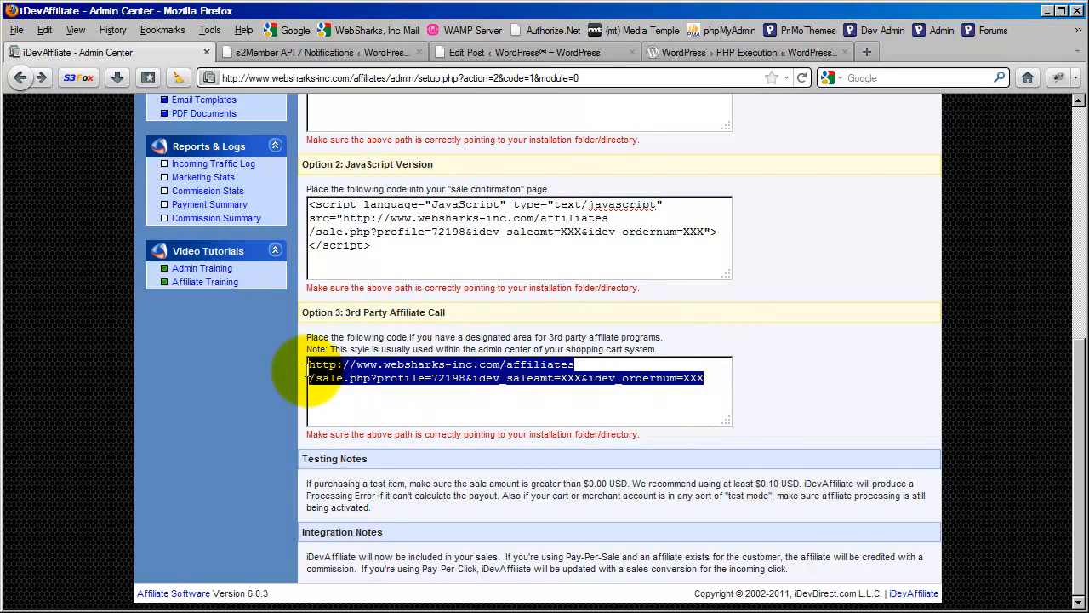
{"action": "right_click", "coordinate": [380, 389]}
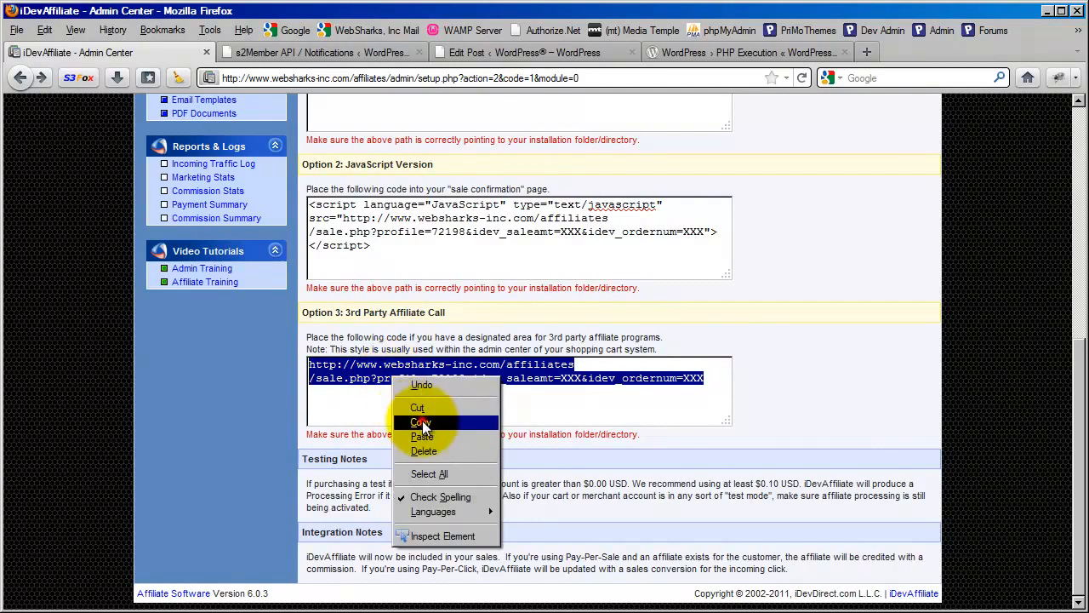
{"action": "left_click", "coordinate": [422, 420]}
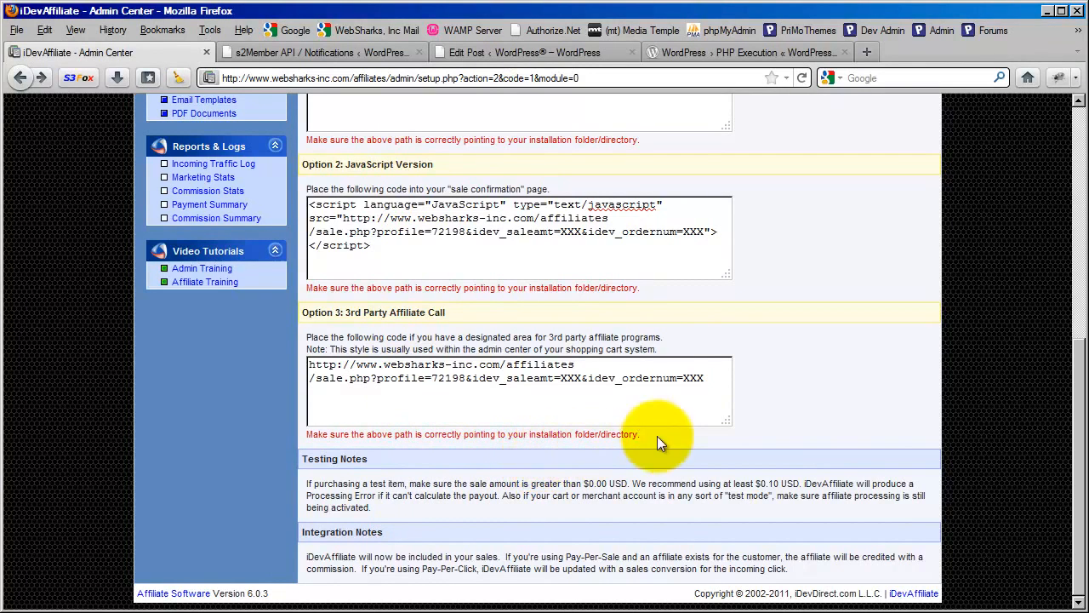
{"action": "left_click", "coordinate": [754, 449]}
Open the Generate A Commission documentation among the API Scripts in the Advanced Developer Tools.
{"action": "scroll", "coordinate": [511, 451], "scroll_direction": "up", "scroll_amount": 5}
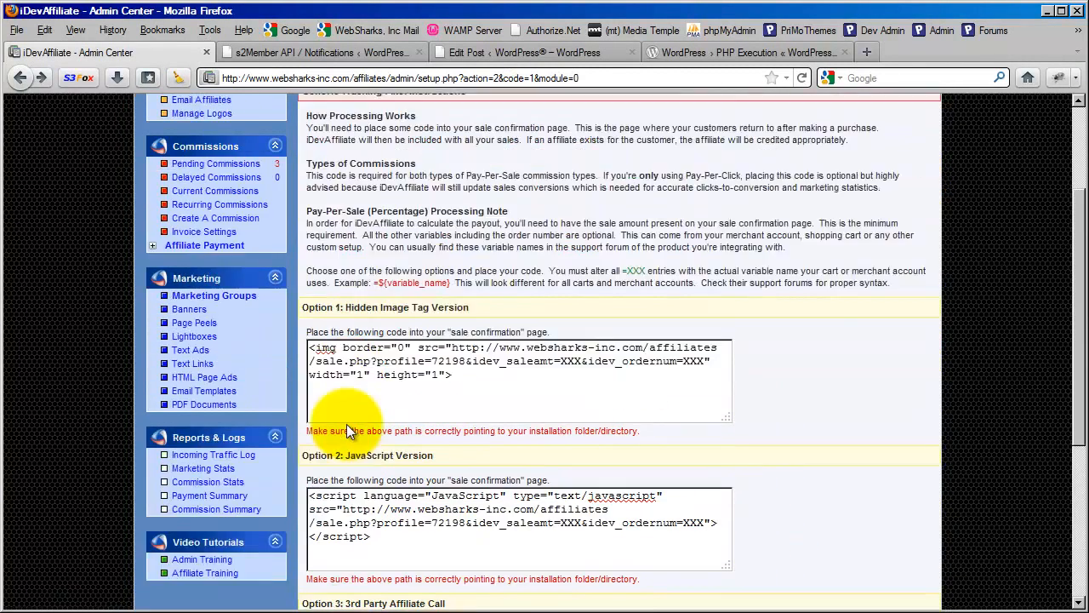
{"action": "scroll", "coordinate": [346, 424], "scroll_direction": "up", "scroll_amount": 3}
{"action": "mouse_move", "coordinate": [321, 170]}
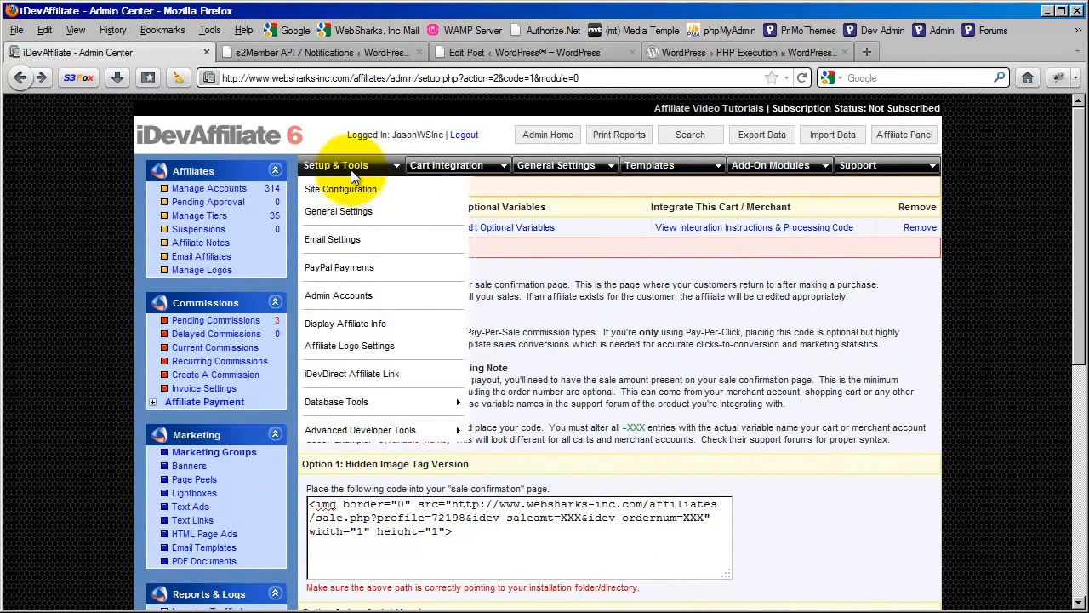
{"action": "mouse_move", "coordinate": [400, 436]}
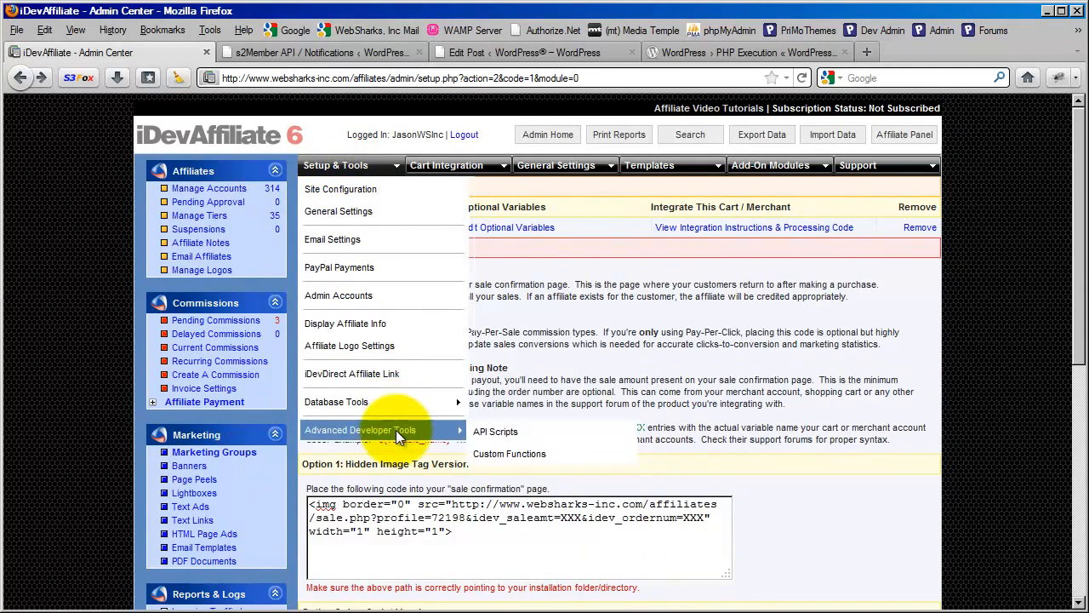
{"action": "left_click", "coordinate": [506, 438]}
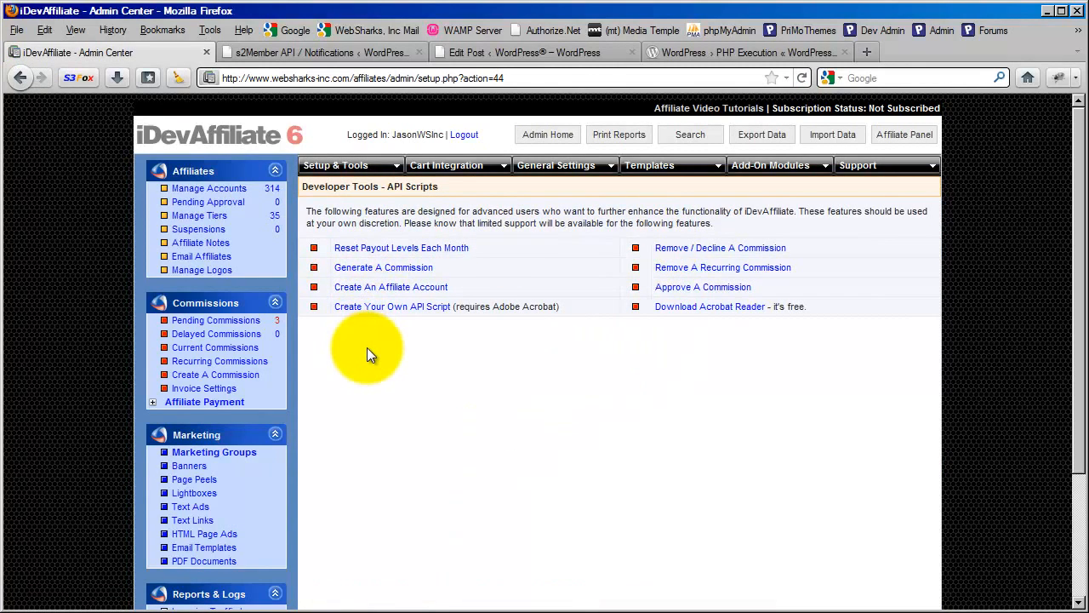
{"action": "left_click", "coordinate": [348, 273]}
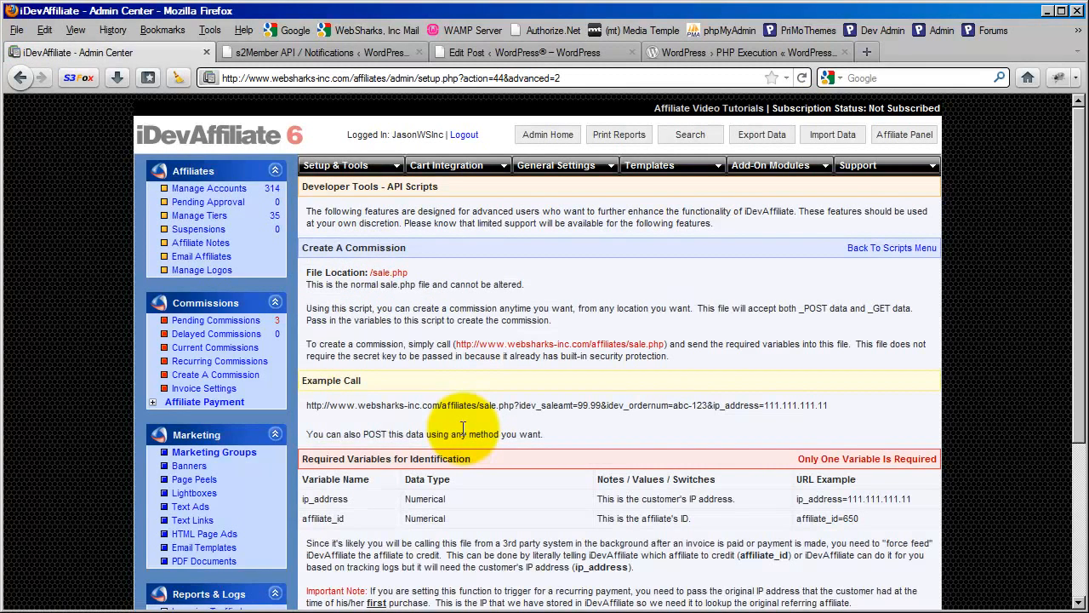
Examine the Create A Commission documentation, including its required variables and the ip_address parameter in the example call.
{"action": "scroll", "coordinate": [463, 428], "scroll_direction": "down", "scroll_amount": 2}
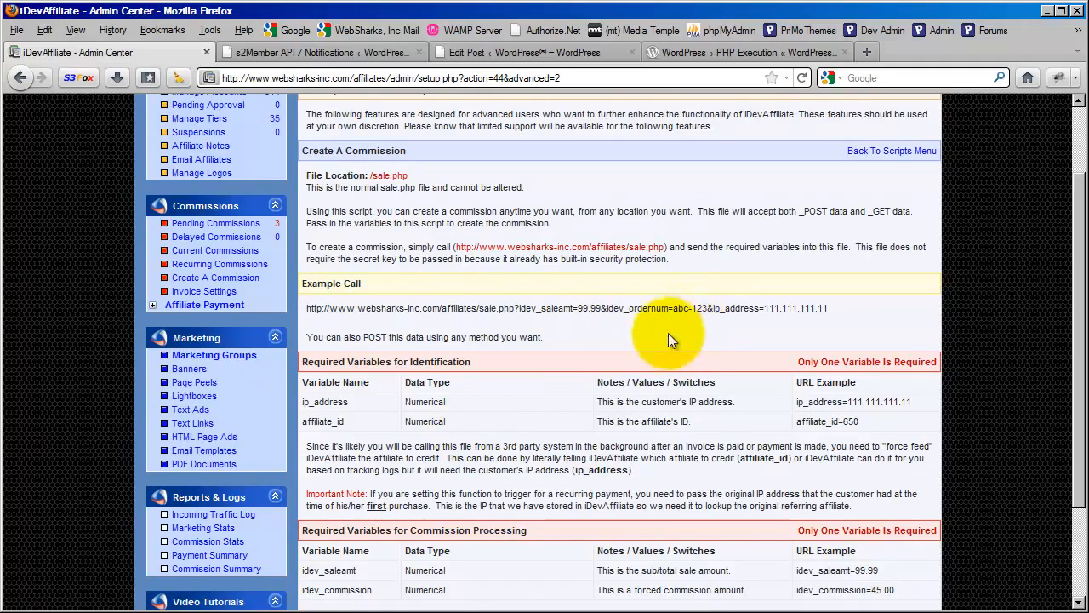
{"action": "scroll", "coordinate": [603, 356], "scroll_direction": "down", "scroll_amount": 2}
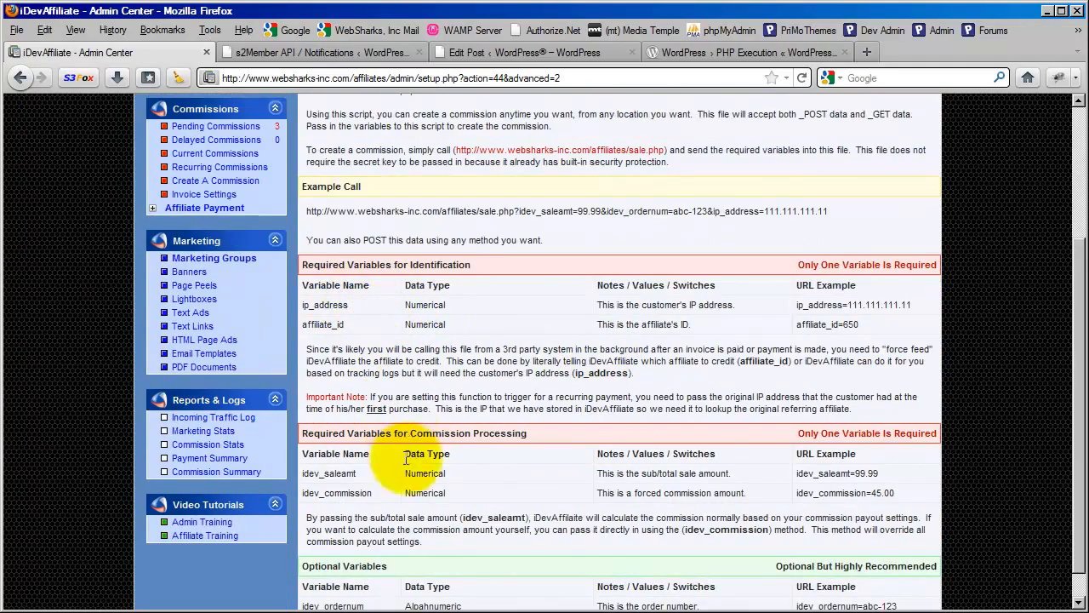
{"action": "scroll", "coordinate": [596, 504], "scroll_direction": "down", "scroll_amount": 1}
{"action": "scroll", "coordinate": [544, 498], "scroll_direction": "up", "scroll_amount": 4}
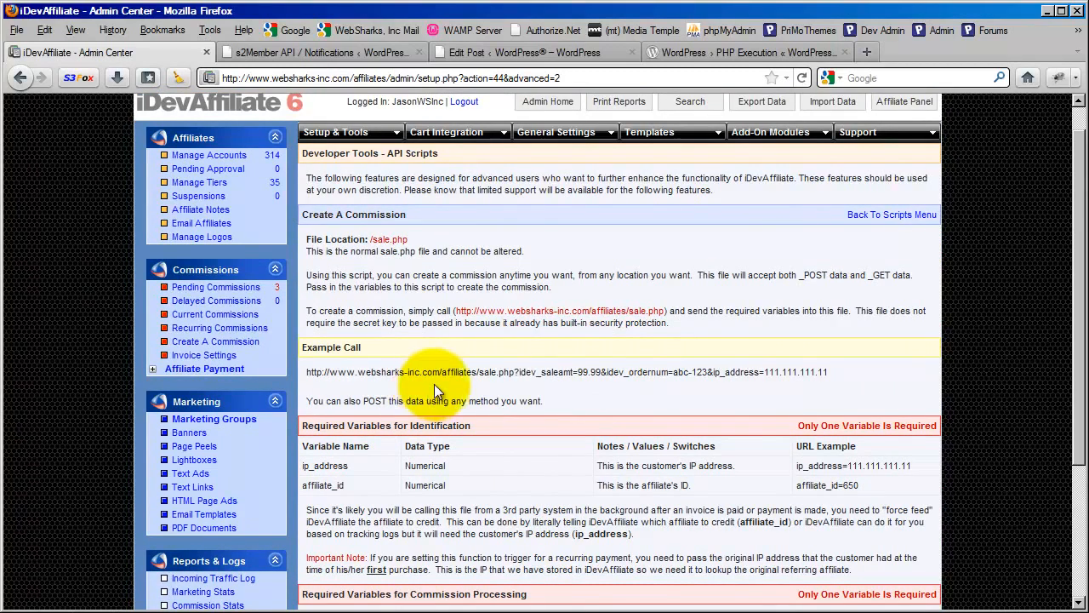
{"action": "left_click_drag", "start_coordinate": [707, 372], "coordinate": [829, 378]}
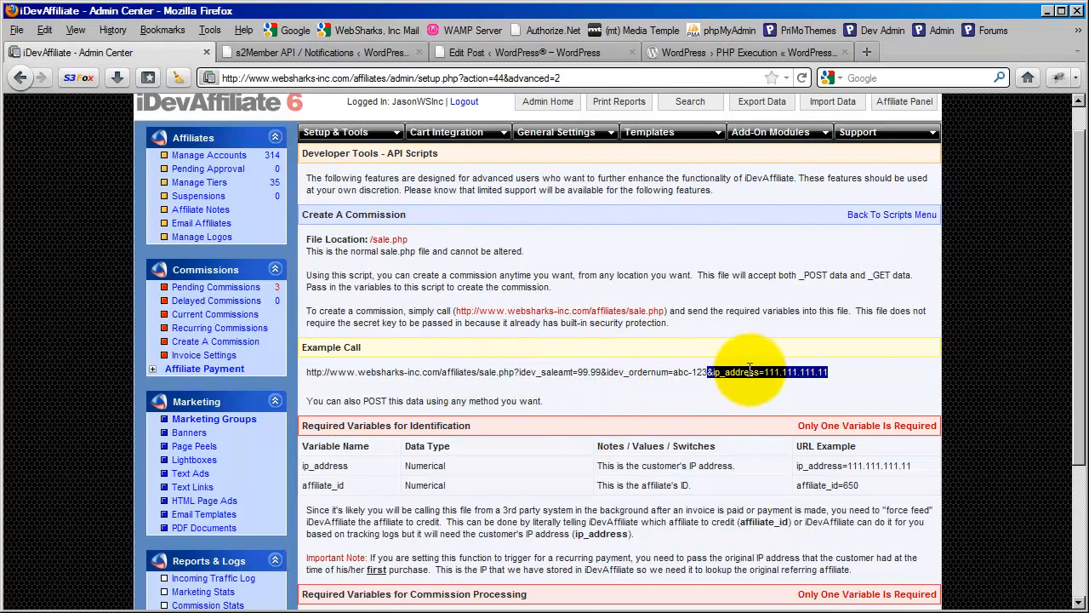
{"action": "left_click_drag", "start_coordinate": [709, 376], "coordinate": [829, 372]}
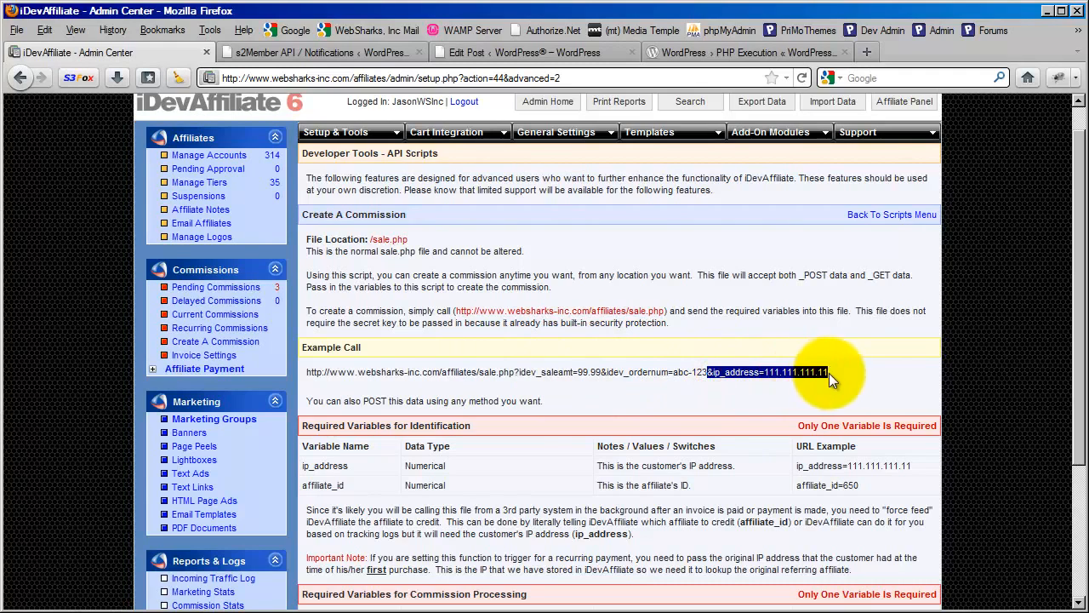
{"action": "left_click", "coordinate": [736, 395]}
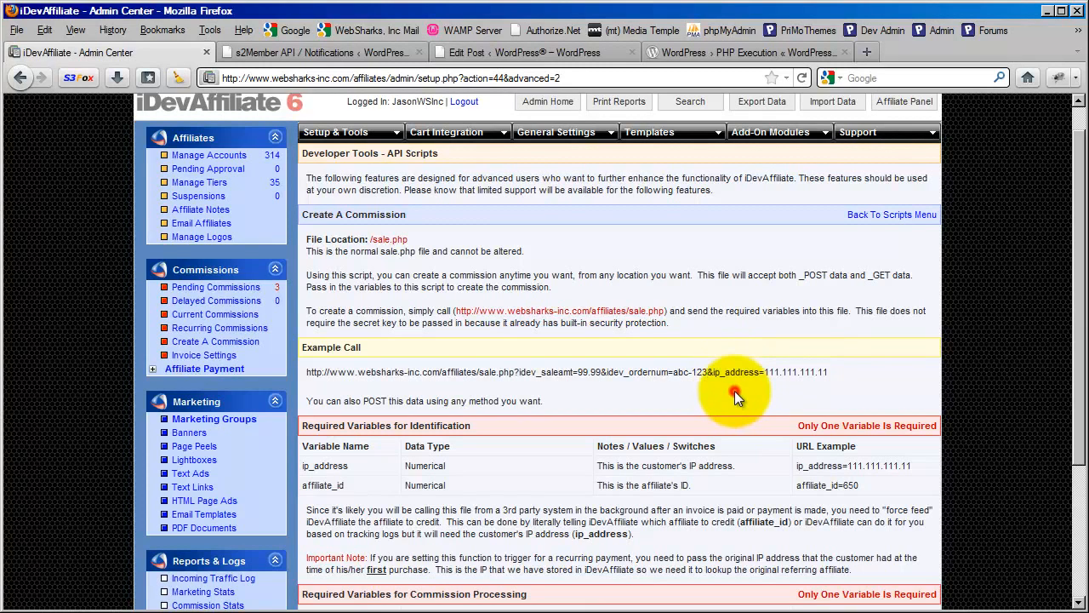
{"action": "left_click_drag", "start_coordinate": [709, 372], "coordinate": [830, 373]}
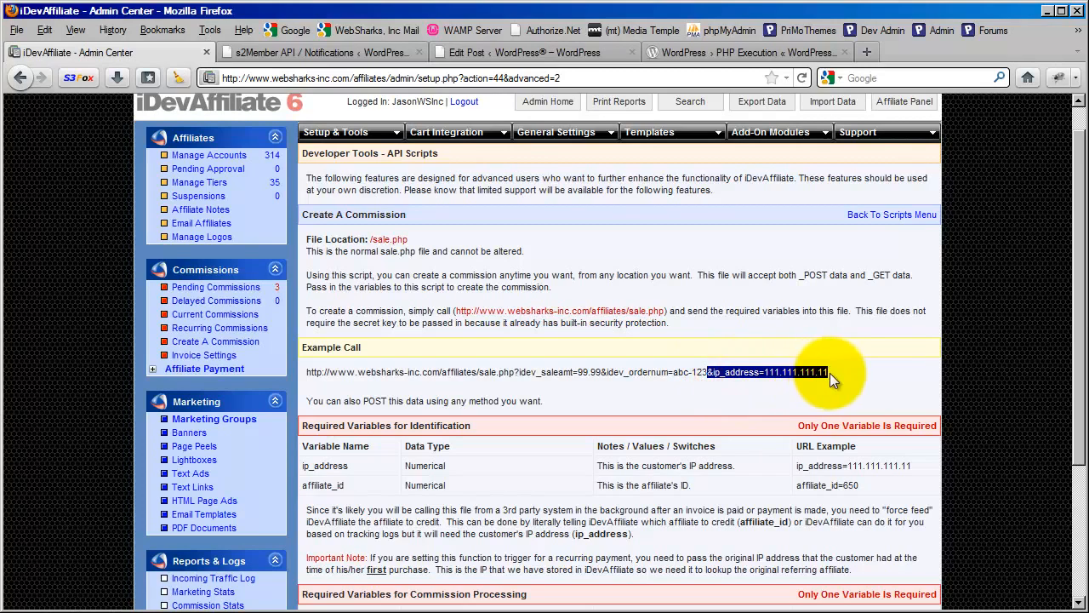
{"action": "left_click", "coordinate": [720, 400]}
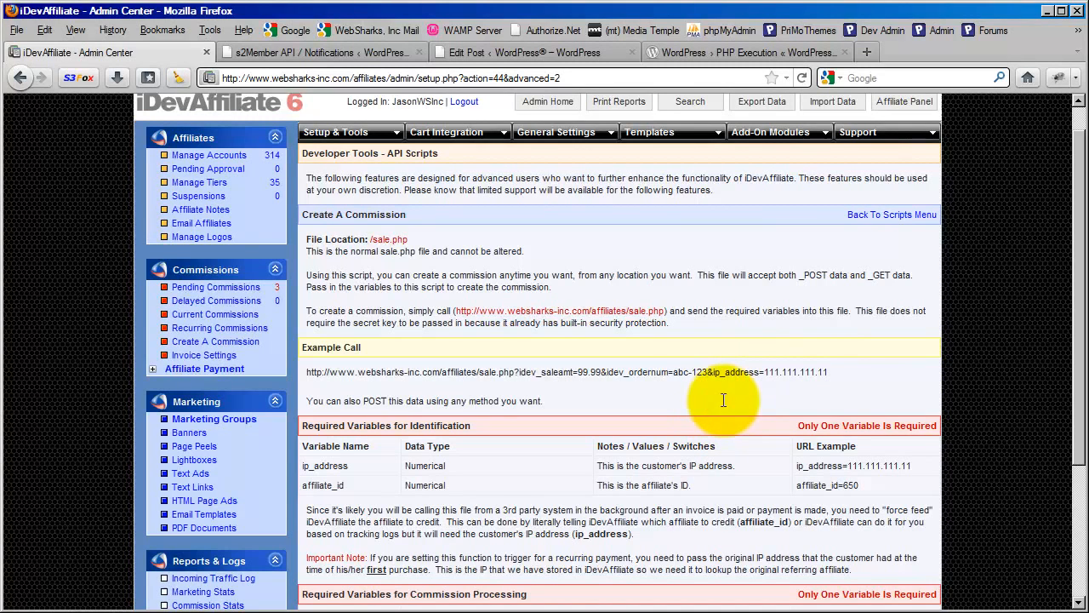
Review the PHP Execution plugin page and the custom attribute of the s2Member PayPal button shortcode in the Test Post.
{"action": "left_click", "coordinate": [720, 51]}
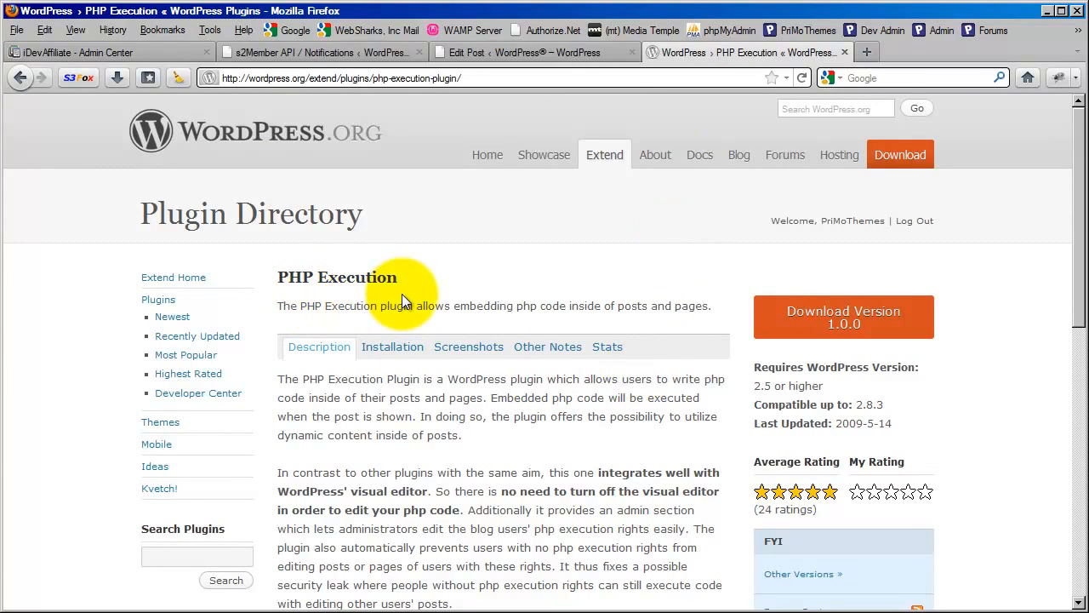
{"action": "mouse_move", "coordinate": [606, 160]}
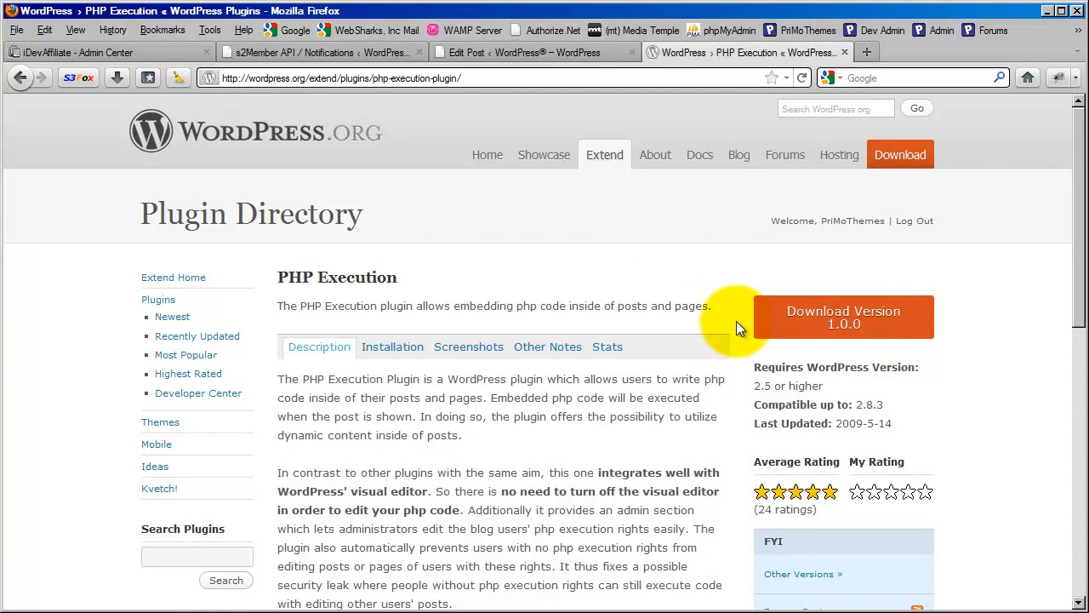
{"action": "left_click", "coordinate": [531, 54]}
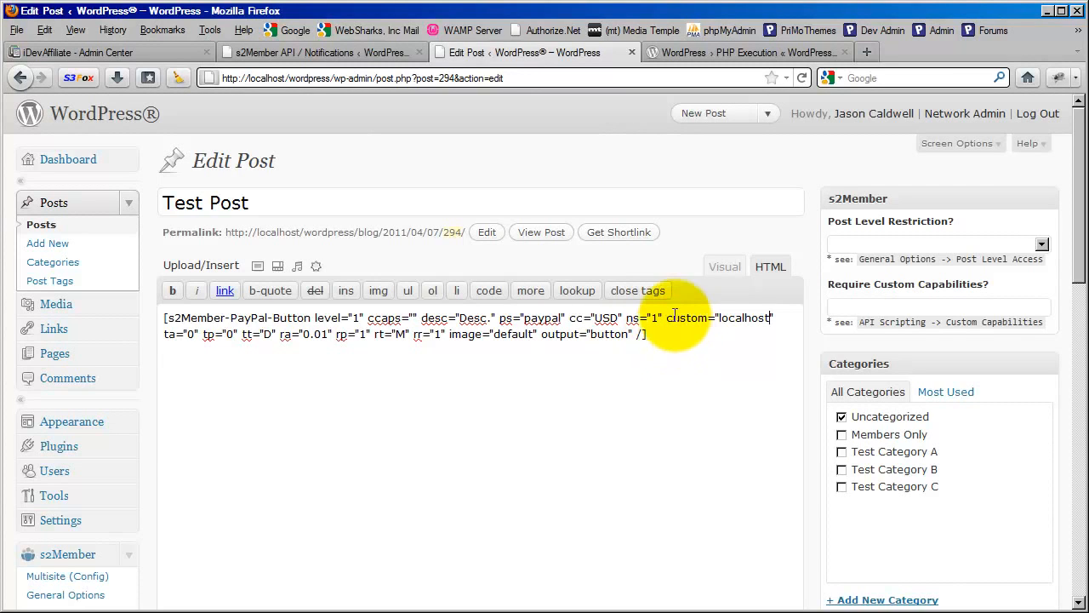
{"action": "left_click_drag", "start_coordinate": [664, 318], "coordinate": [707, 318]}
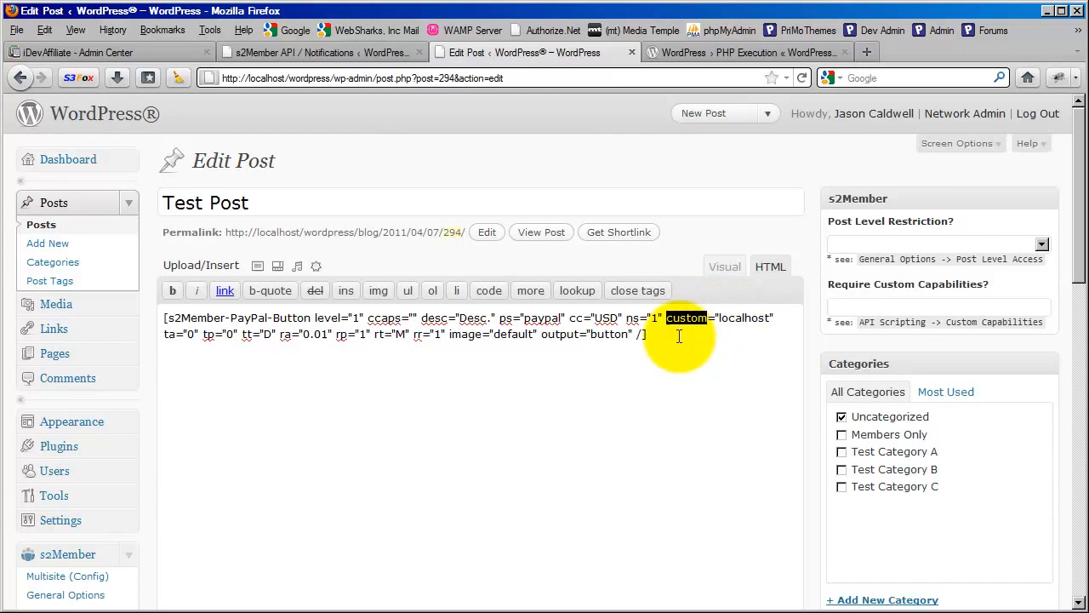
{"action": "left_click_drag", "start_coordinate": [678, 336], "coordinate": [163, 318]}
{"action": "left_click", "coordinate": [651, 340]}
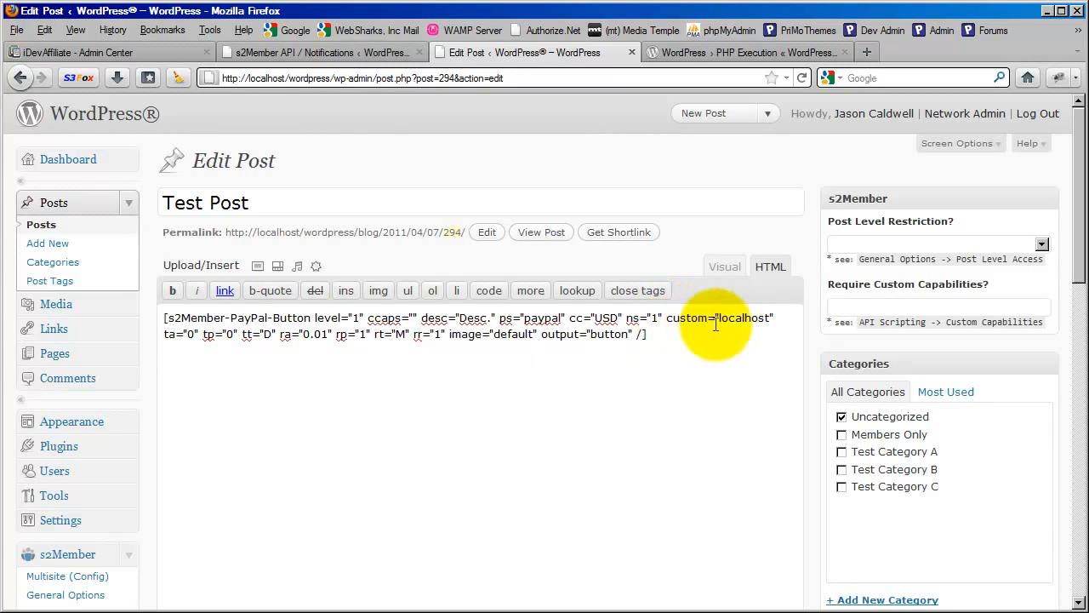
{"action": "left_click_drag", "start_coordinate": [719, 317], "coordinate": [770, 318]}
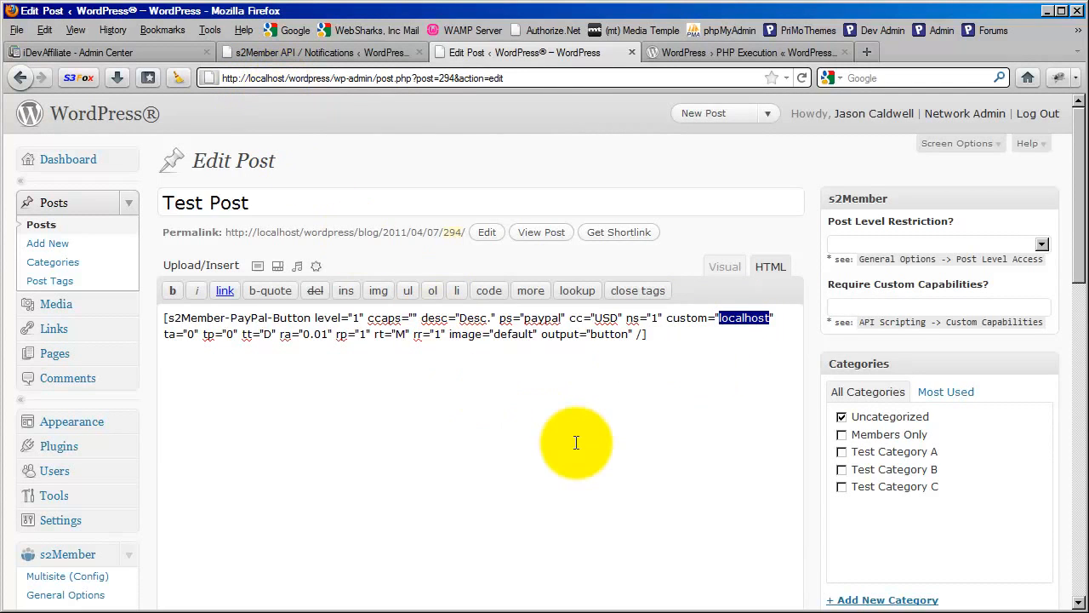
{"action": "type", "text": "www.e"}
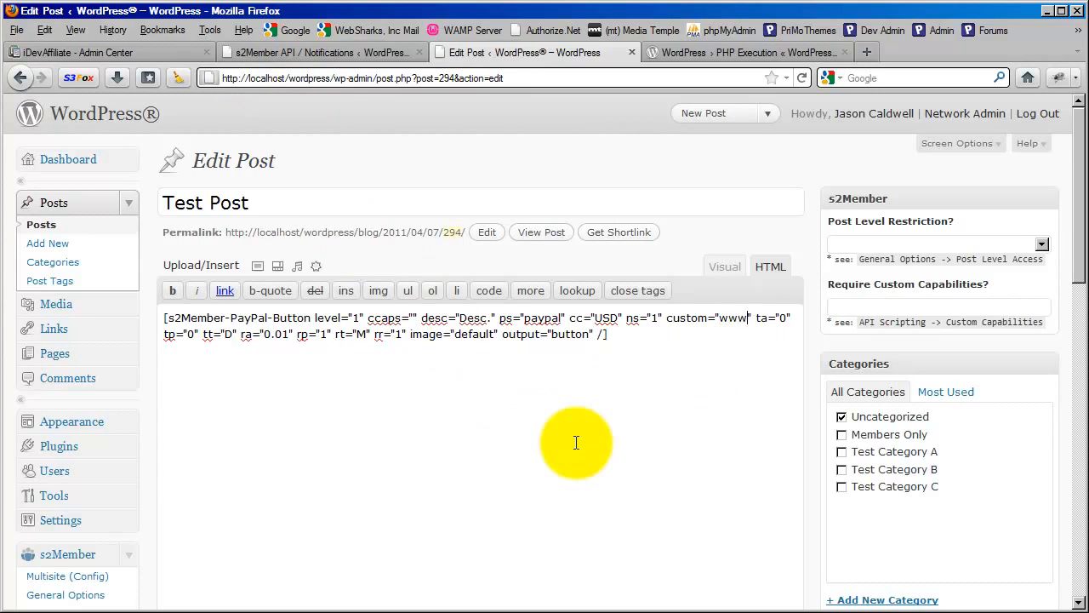
{"action": "type", "text": "xample.com"}
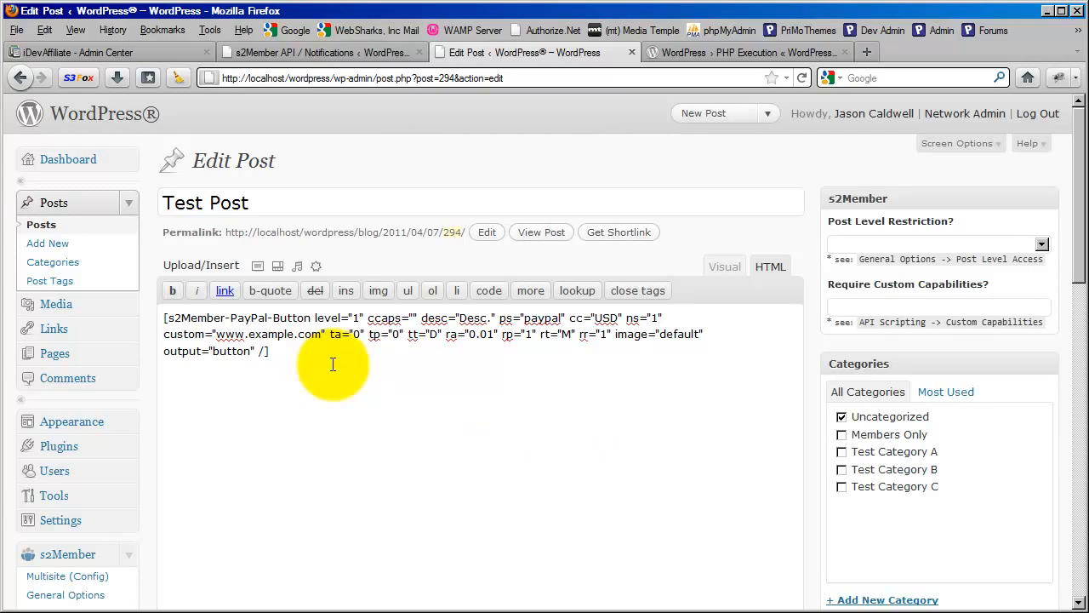
Append |<?php echo $_SERVER["REMOTE_ADDR"]; ?> to the domain in the shortcode's custom attribute.
{"action": "type", "text": "|"}
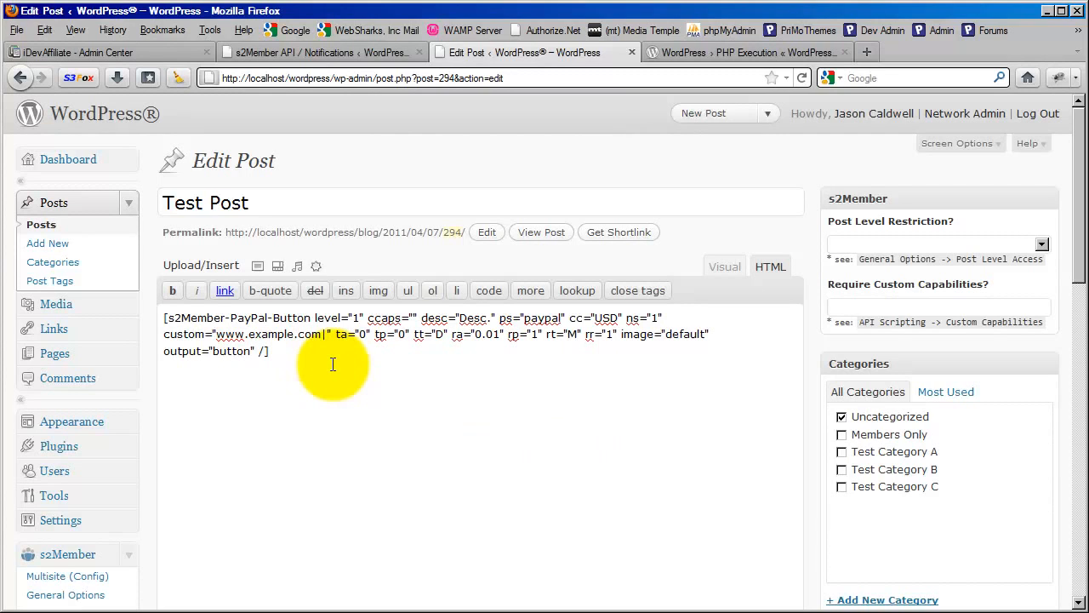
{"action": "type", "text": " <?"}
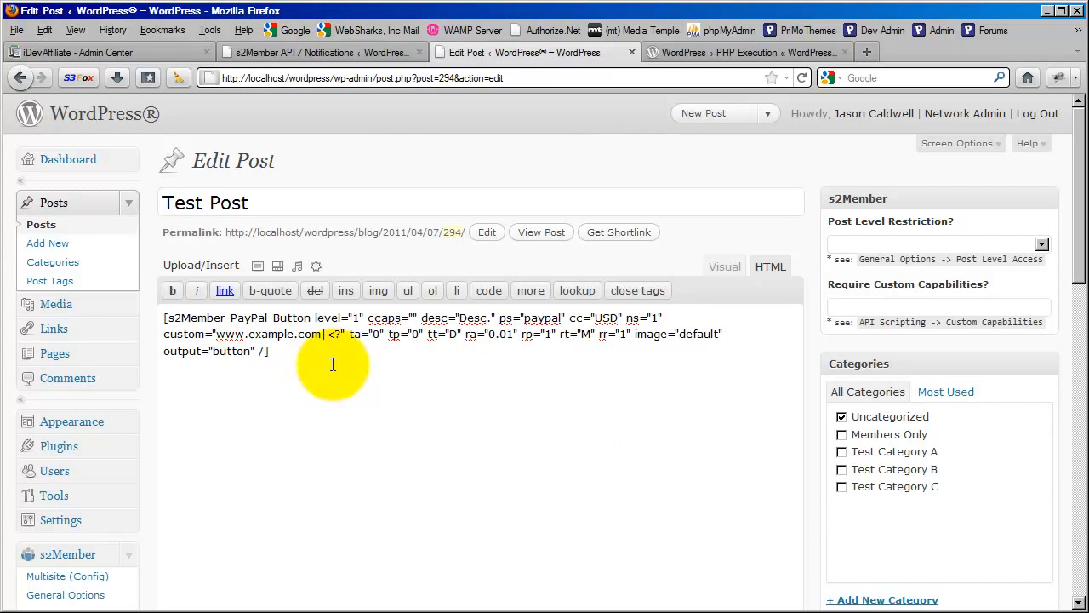
{"action": "type", "text": "php echo "}
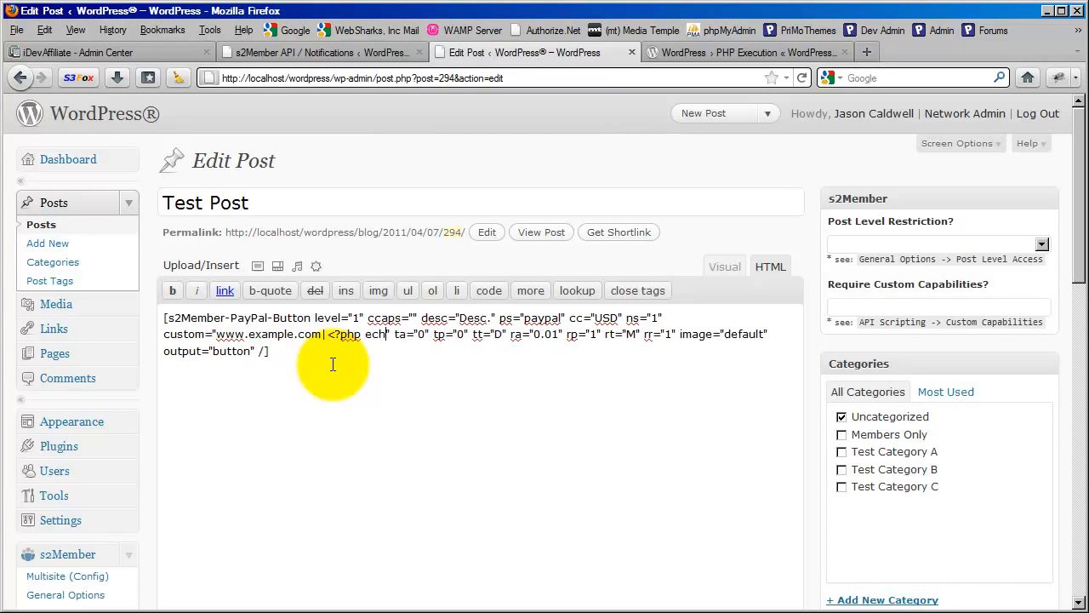
{"action": "type", "text": "$_SERVER[\""}
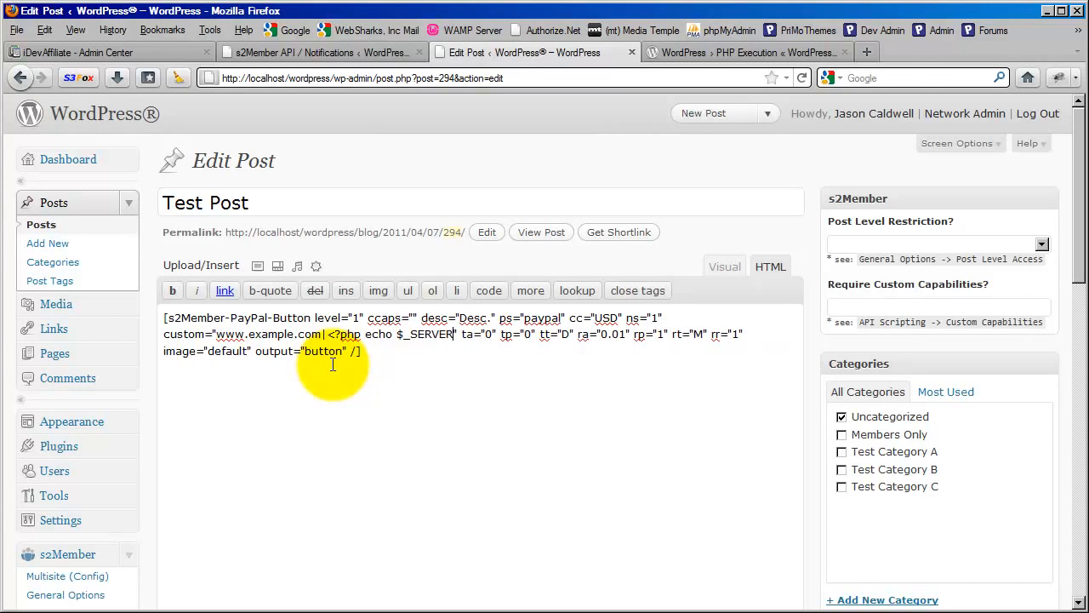
{"action": "type", "text": "REMOTE_ADR"}
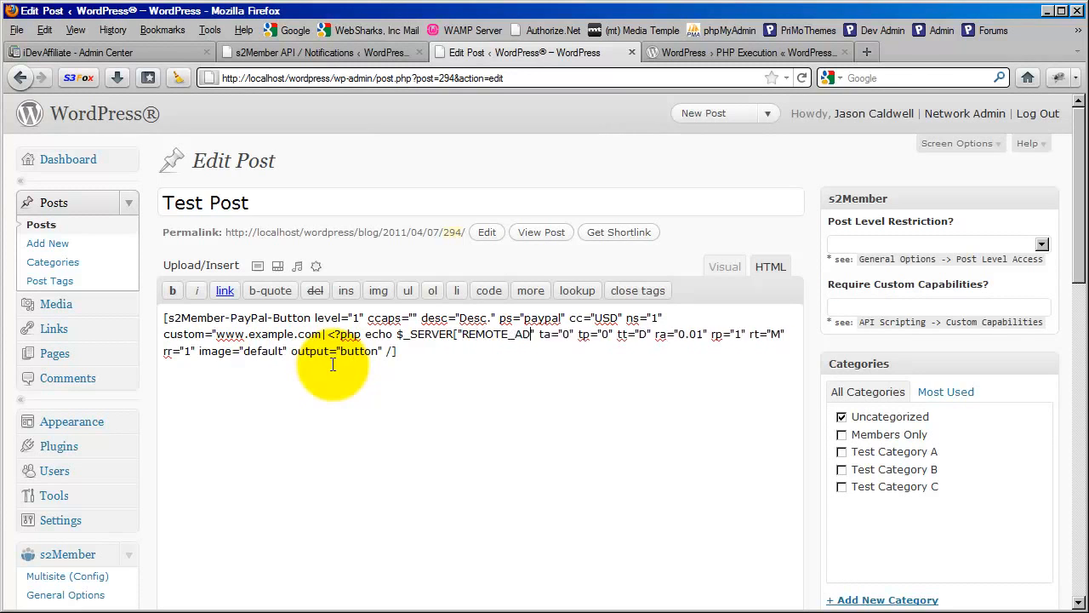
{"action": "key", "text": "BackSpace"}
{"action": "type", "text": "DR\"]; ?>"}
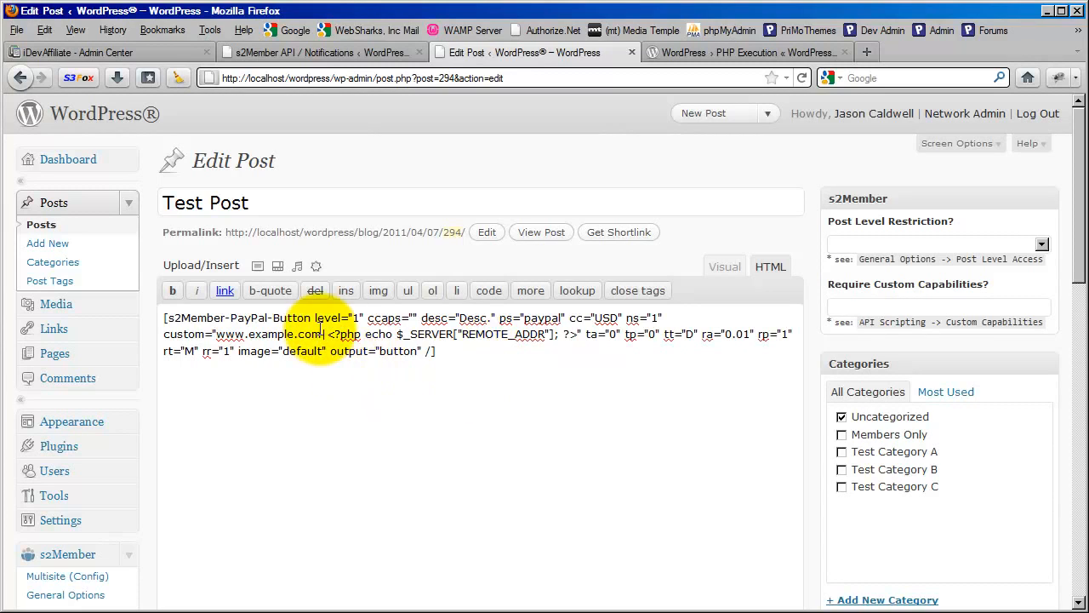
{"action": "left_click_drag", "start_coordinate": [321, 333], "coordinate": [578, 333]}
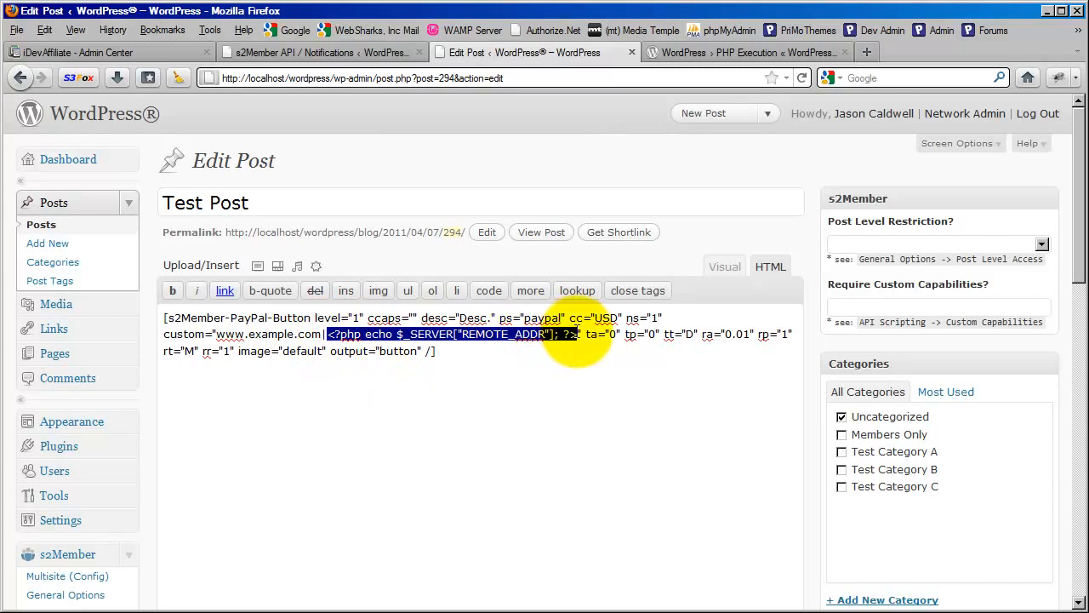
{"action": "left_click", "coordinate": [453, 350]}
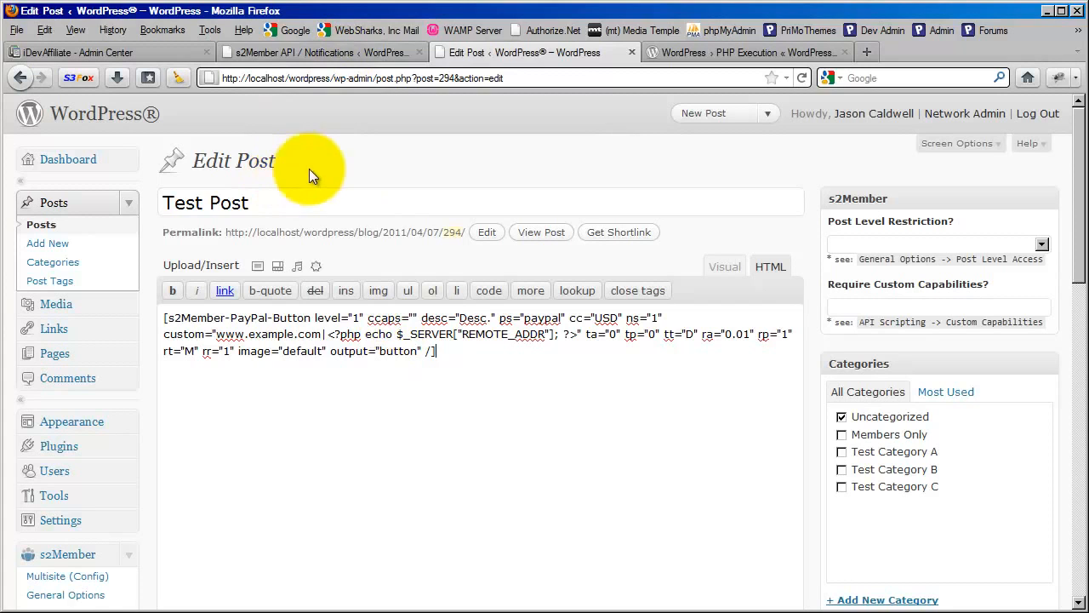
Review the Payment Notifications section of the s2Member API / Notifications page, including its URL field and special replacement codes.
{"action": "left_click", "coordinate": [345, 52]}
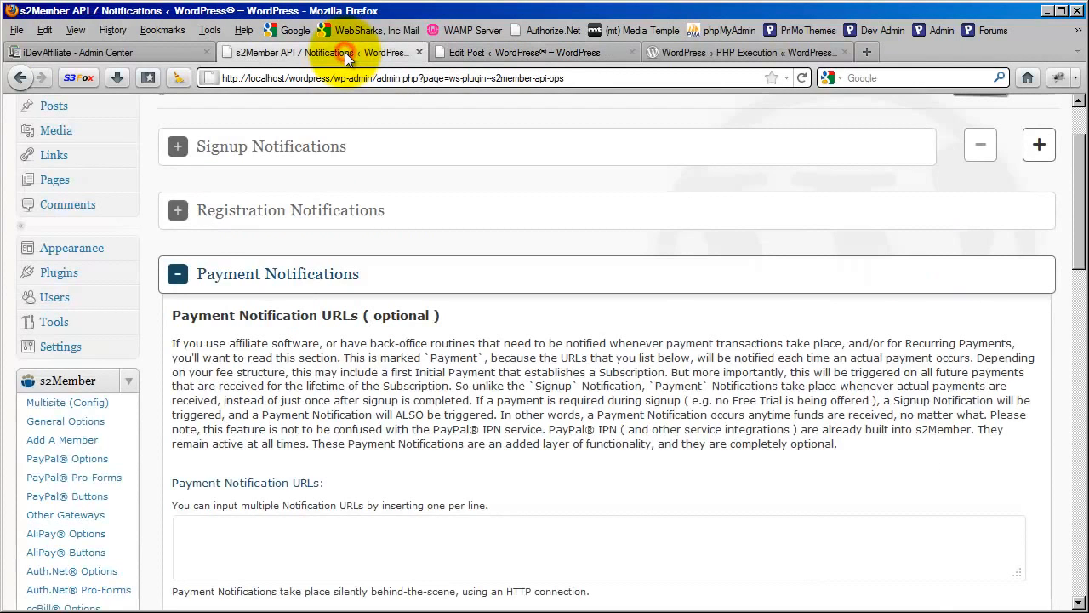
{"action": "scroll", "coordinate": [300, 252], "scroll_direction": "up", "scroll_amount": 2}
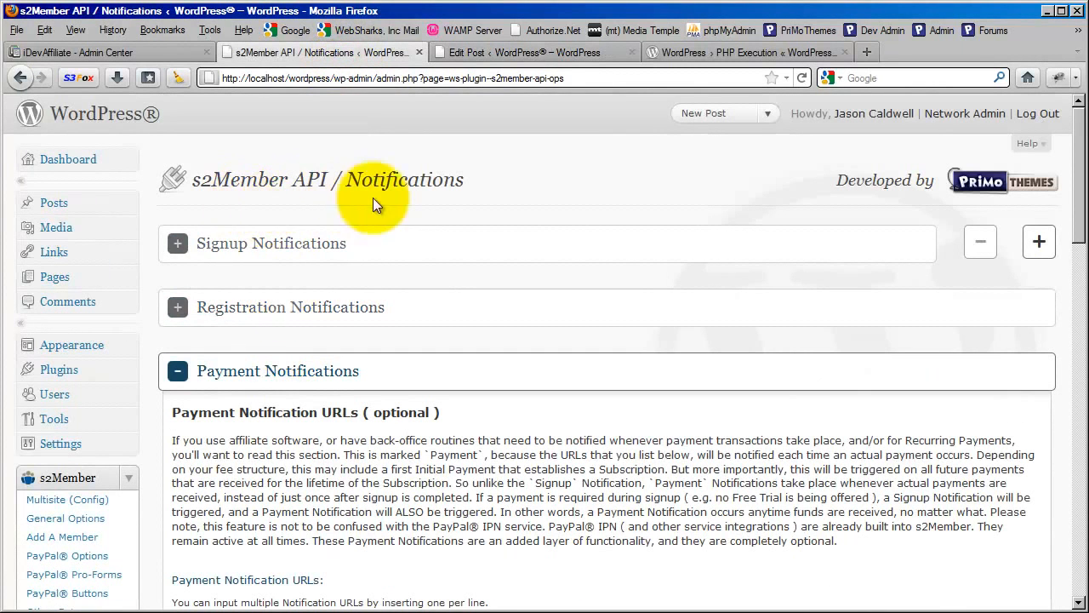
{"action": "scroll", "coordinate": [286, 296], "scroll_direction": "down", "scroll_amount": 6}
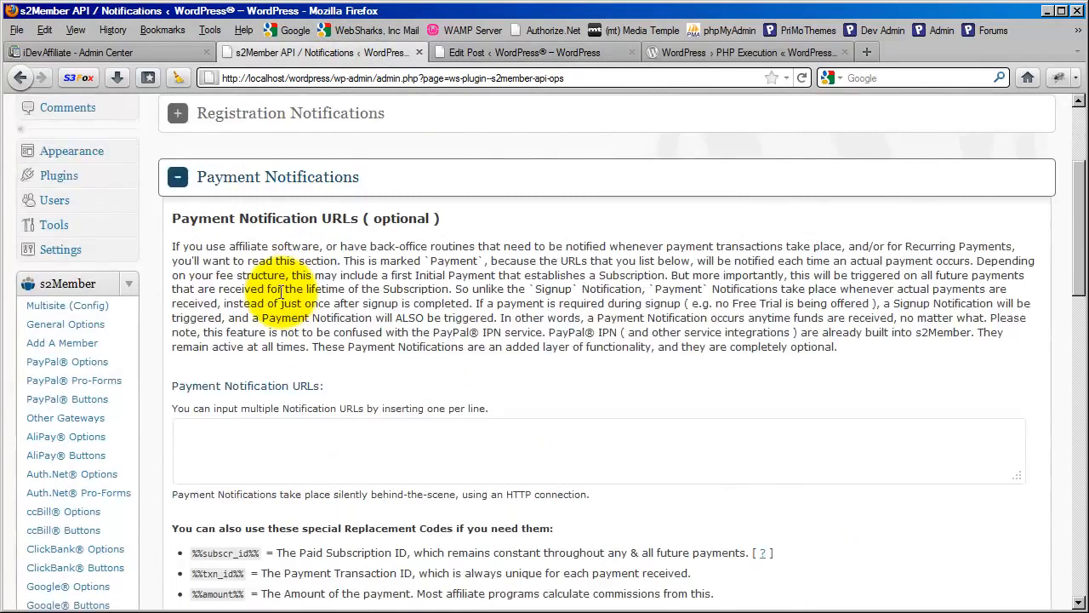
{"action": "scroll", "coordinate": [85, 287], "scroll_direction": "down", "scroll_amount": 6}
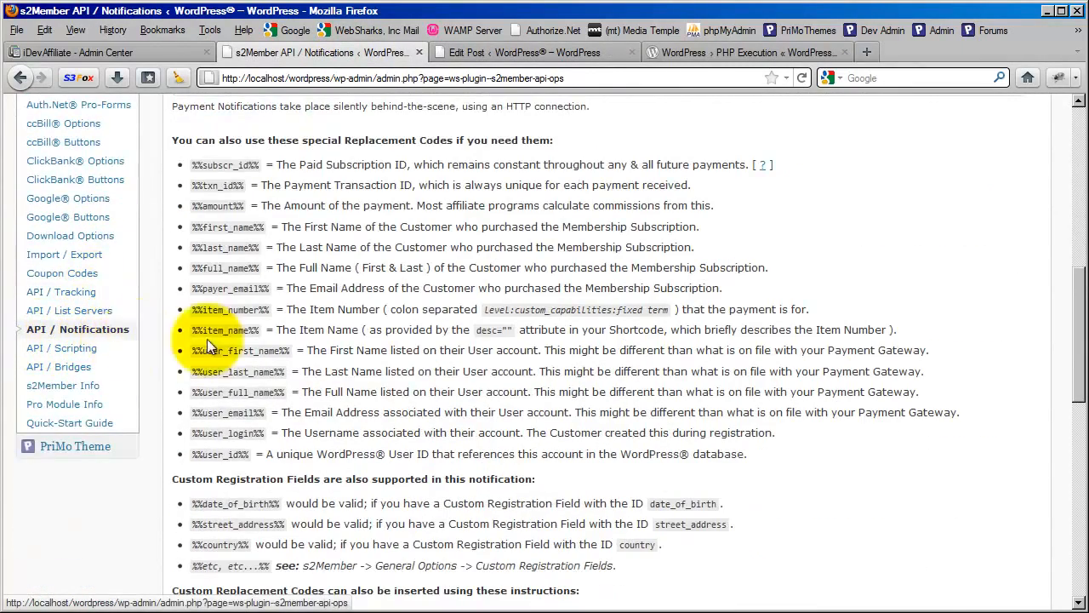
{"action": "scroll", "coordinate": [207, 339], "scroll_direction": "up", "scroll_amount": 10}
{"action": "scroll", "coordinate": [218, 338], "scroll_direction": "up", "scroll_amount": 2}
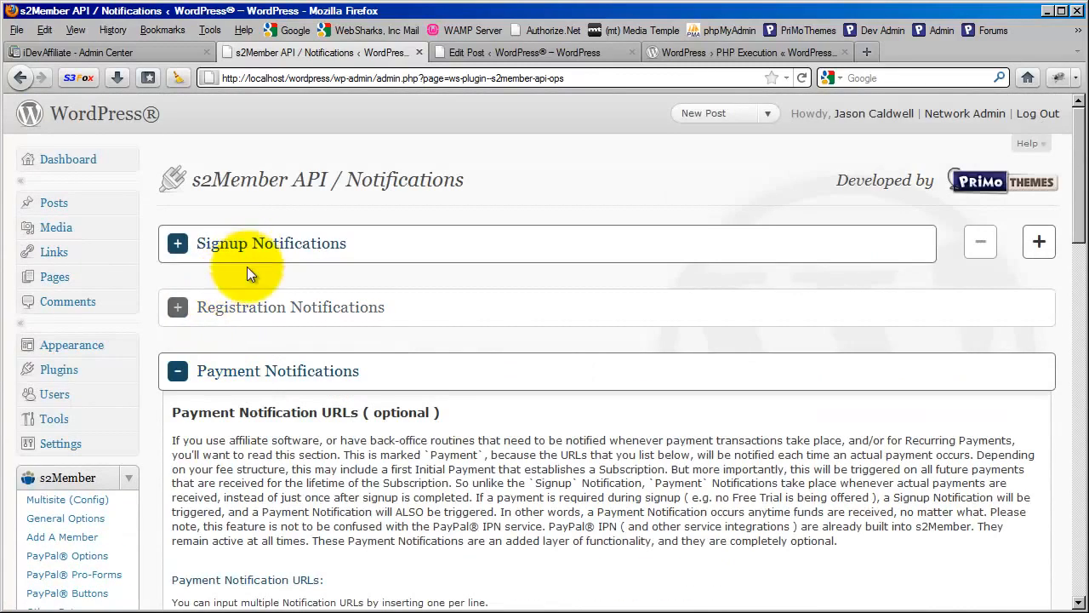
{"action": "left_click", "coordinate": [247, 366]}
{"action": "scroll", "coordinate": [246, 361], "scroll_direction": "down", "scroll_amount": 2}
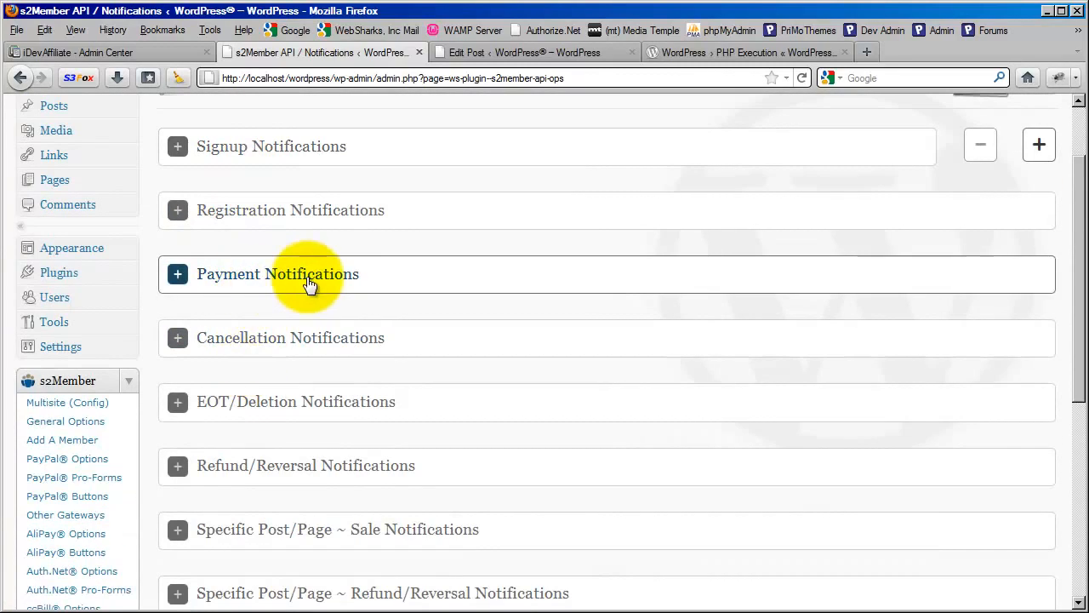
{"action": "left_click", "coordinate": [277, 274]}
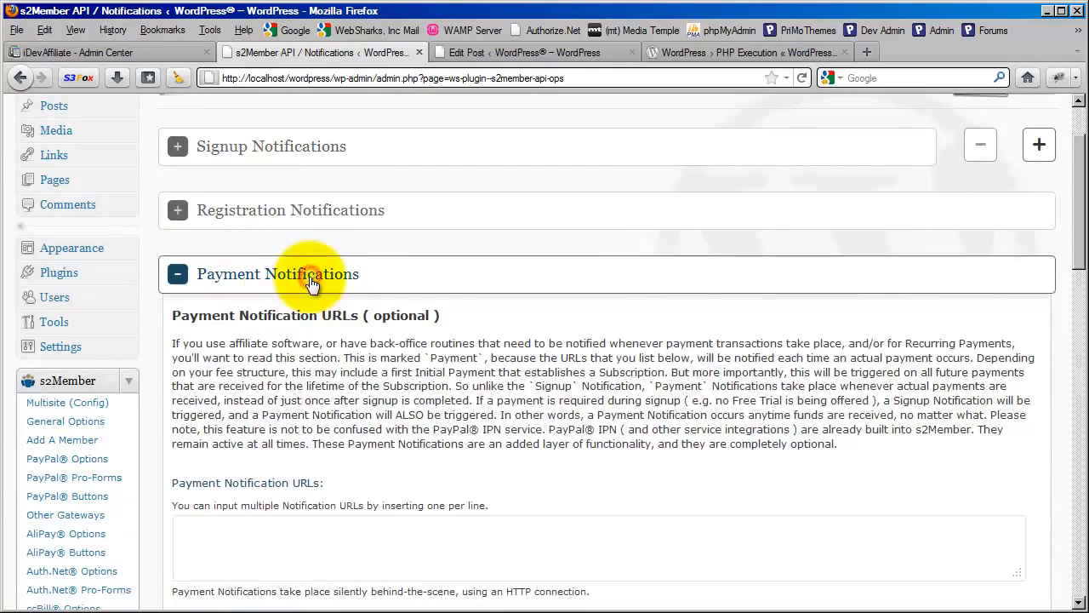
{"action": "scroll", "coordinate": [431, 375], "scroll_direction": "down", "scroll_amount": 4}
{"action": "scroll", "coordinate": [430, 385], "scroll_direction": "down", "scroll_amount": 10}
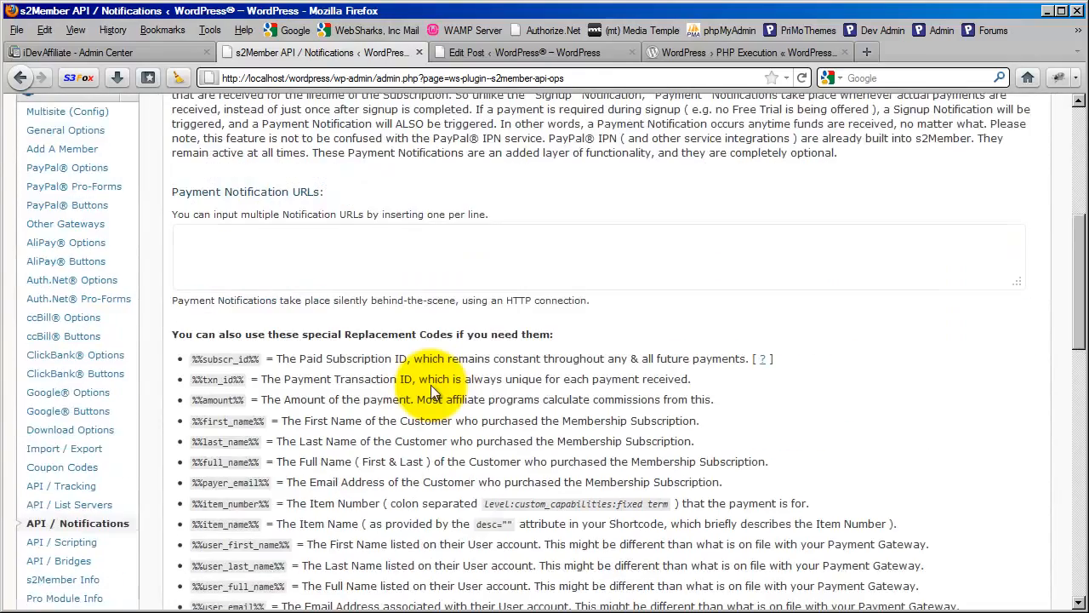
{"action": "scroll", "coordinate": [431, 391], "scroll_direction": "down", "scroll_amount": 2}
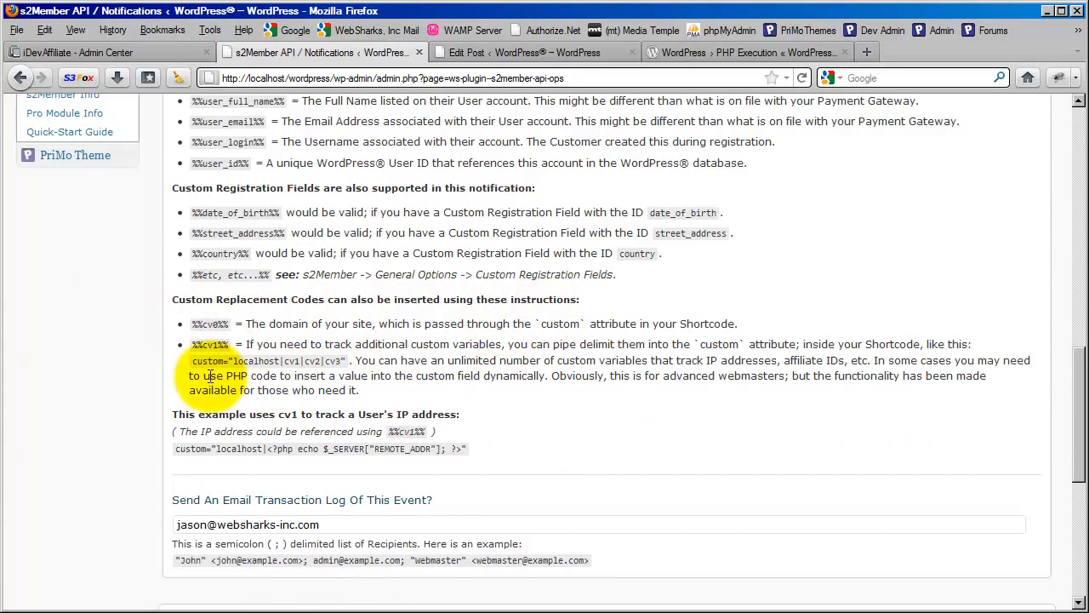
Examine the custom replacement code instructions, covering the pipe-delimited custom attribute and the example that tracks a user's IP address with %%cv1%%.
{"action": "left_click_drag", "start_coordinate": [233, 360], "coordinate": [279, 361]}
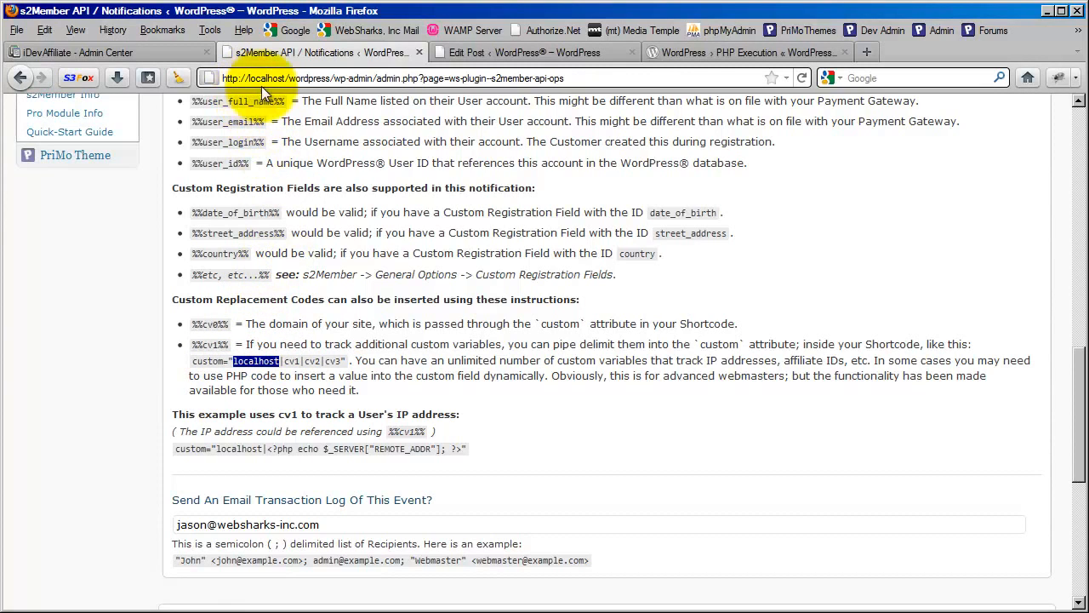
{"action": "left_click", "coordinate": [288, 364]}
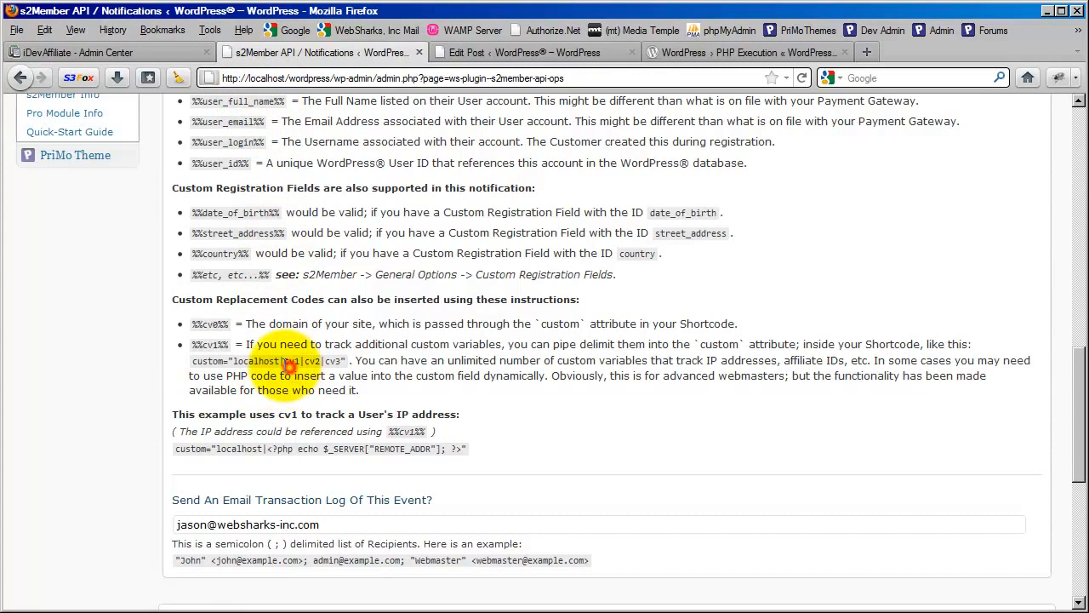
{"action": "left_click_drag", "start_coordinate": [279, 361], "coordinate": [339, 362]}
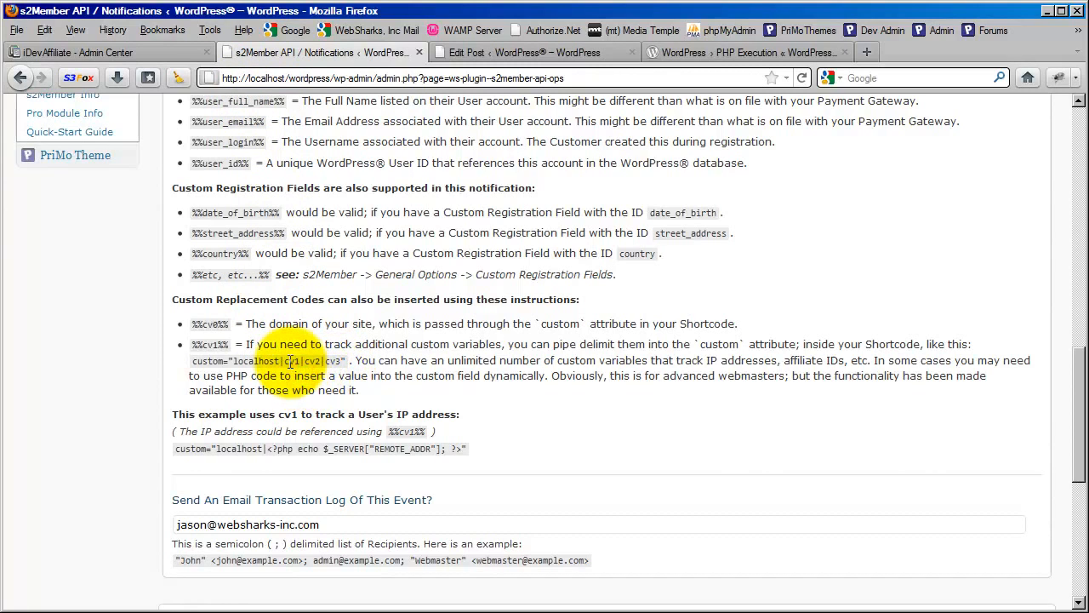
{"action": "left_click", "coordinate": [309, 363]}
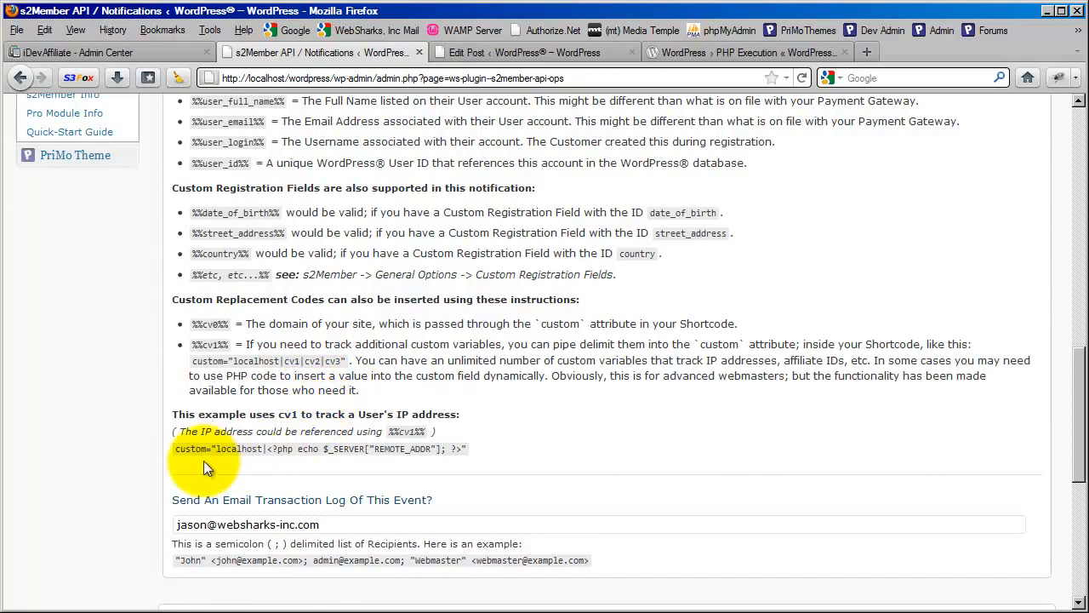
{"action": "left_click_drag", "start_coordinate": [217, 448], "coordinate": [265, 448]}
{"action": "left_click", "coordinate": [264, 449]}
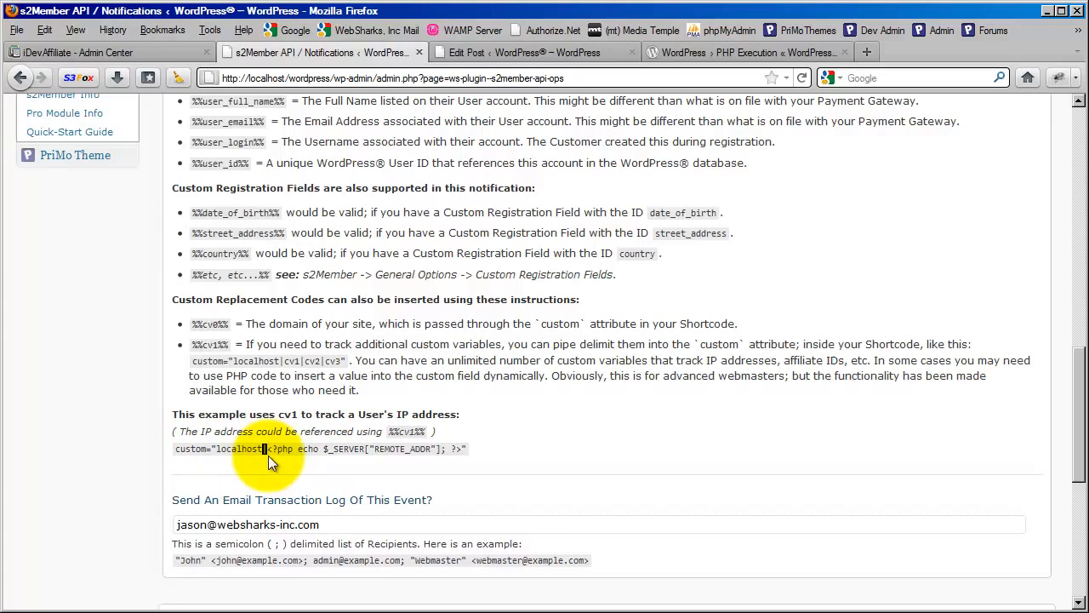
{"action": "left_click_drag", "start_coordinate": [267, 449], "coordinate": [461, 446]}
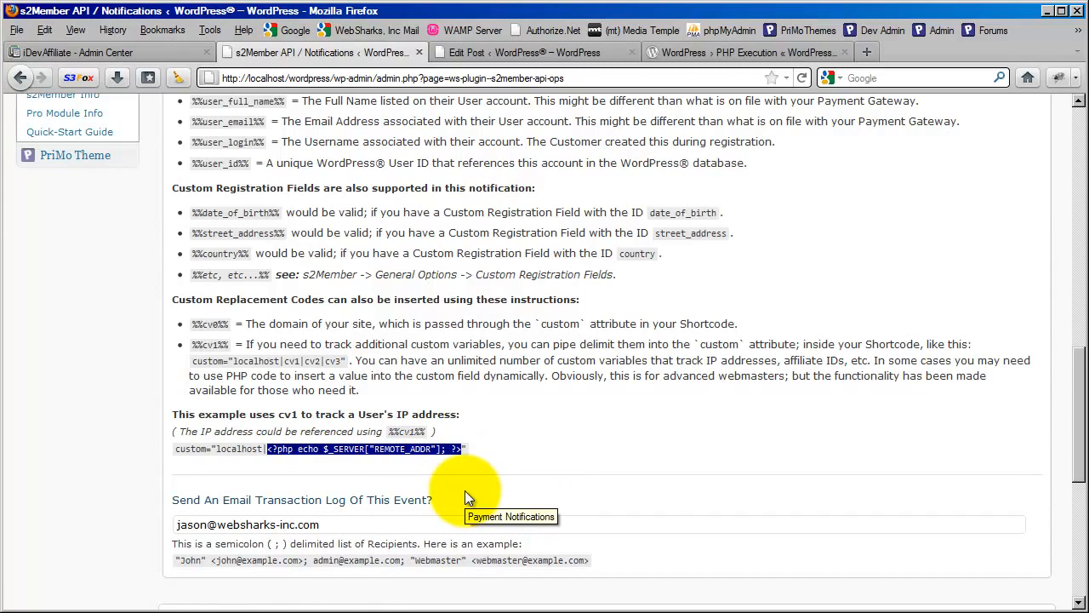
{"action": "left_click", "coordinate": [399, 465]}
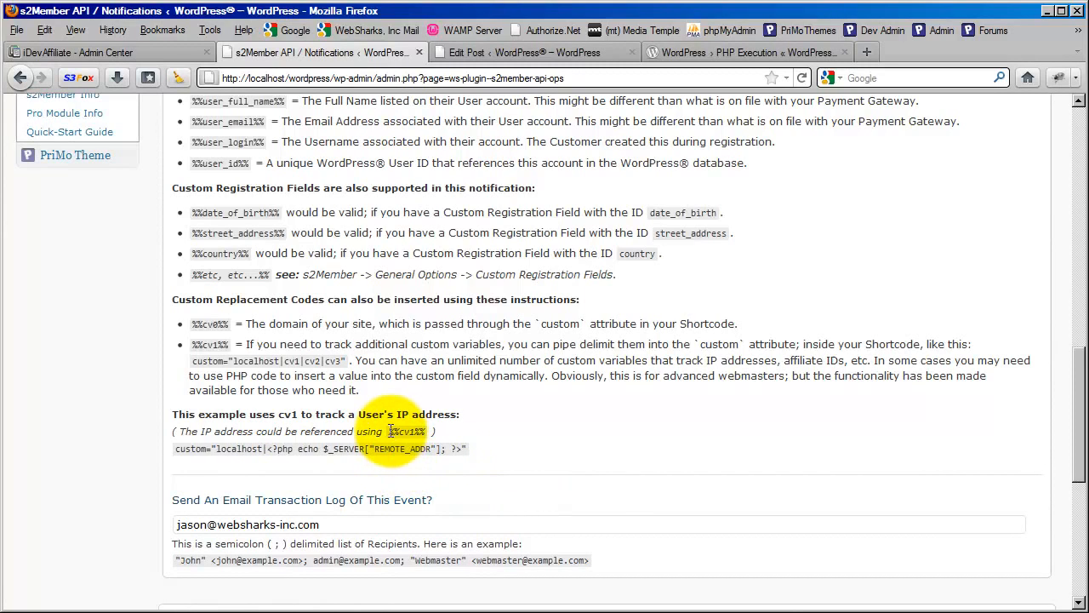
{"action": "left_click_drag", "start_coordinate": [390, 430], "coordinate": [425, 431]}
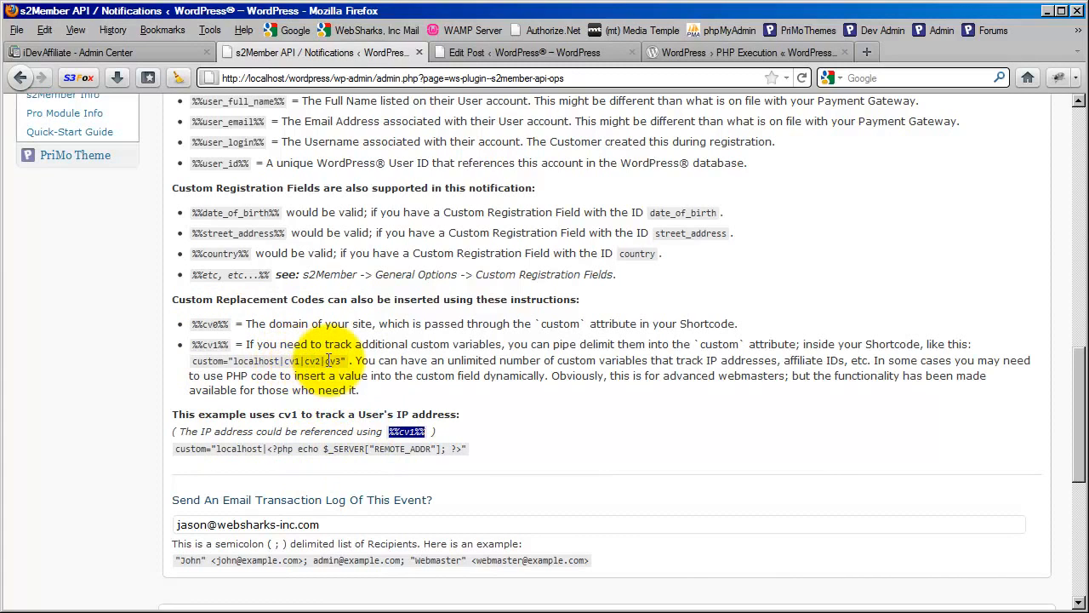
{"action": "left_click", "coordinate": [425, 394]}
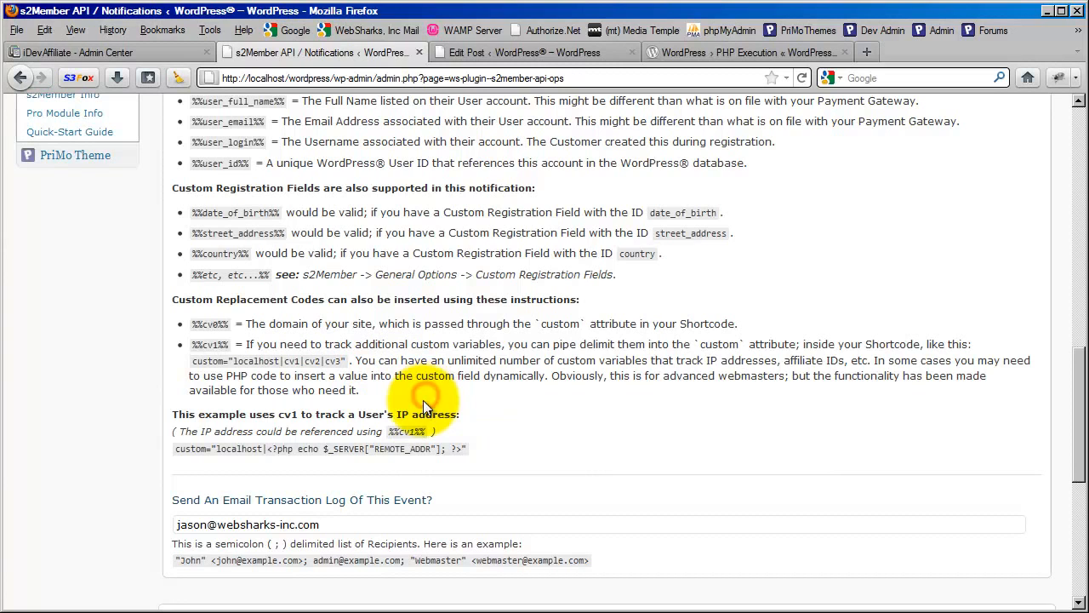
Revisit the PHP Execution plugin page and compare the Test Post shortcode's REMOTE_ADDR code with the %%cv1%% reference in the s2Member notification instructions.
{"action": "left_click", "coordinate": [712, 56]}
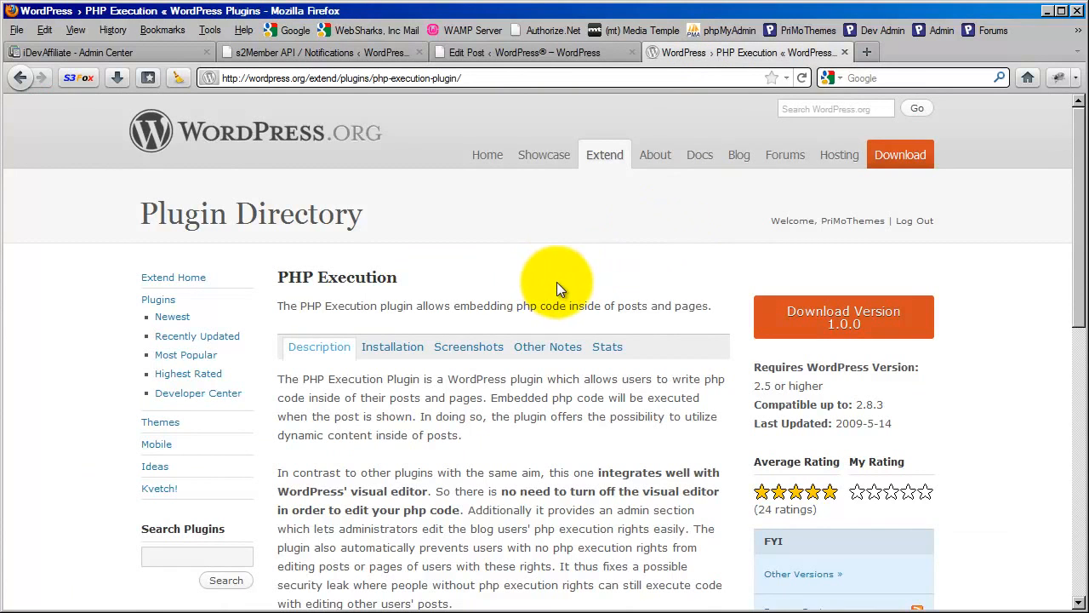
{"action": "left_click", "coordinate": [562, 56]}
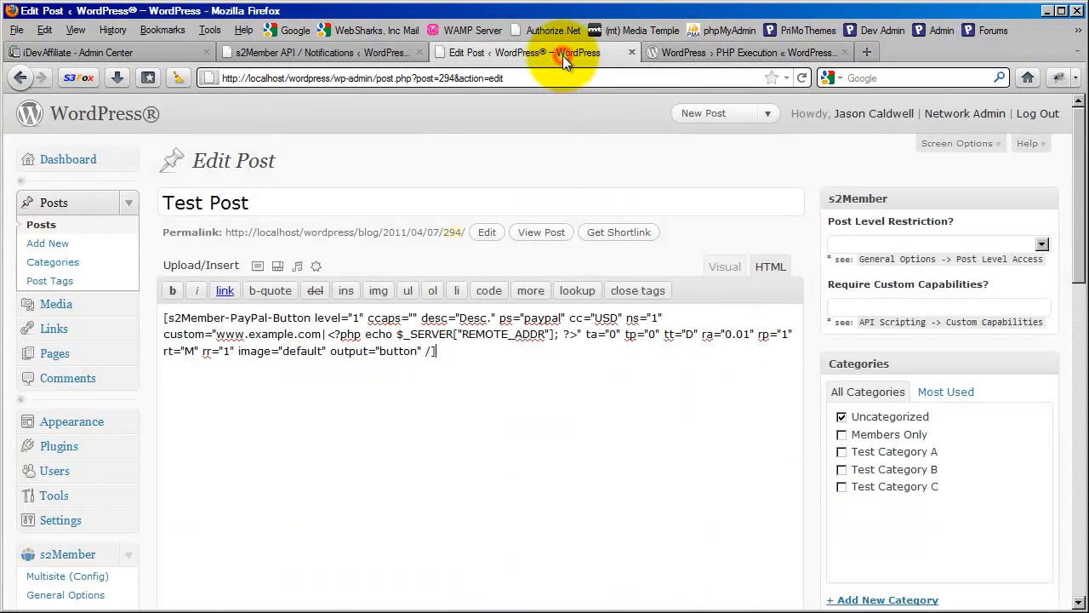
{"action": "left_click_drag", "start_coordinate": [323, 334], "coordinate": [577, 334]}
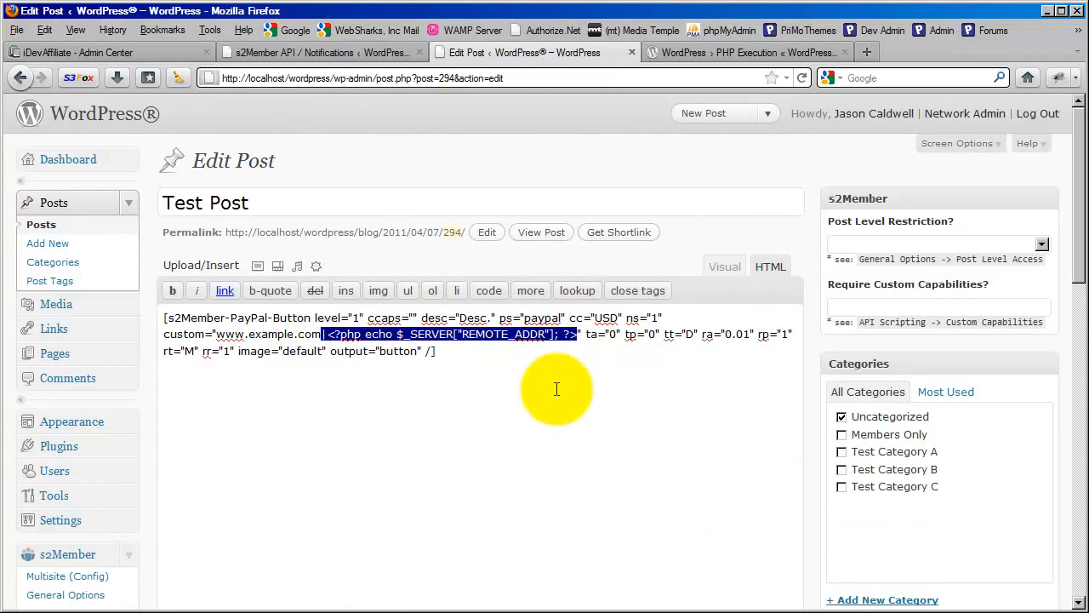
{"action": "left_click", "coordinate": [459, 359]}
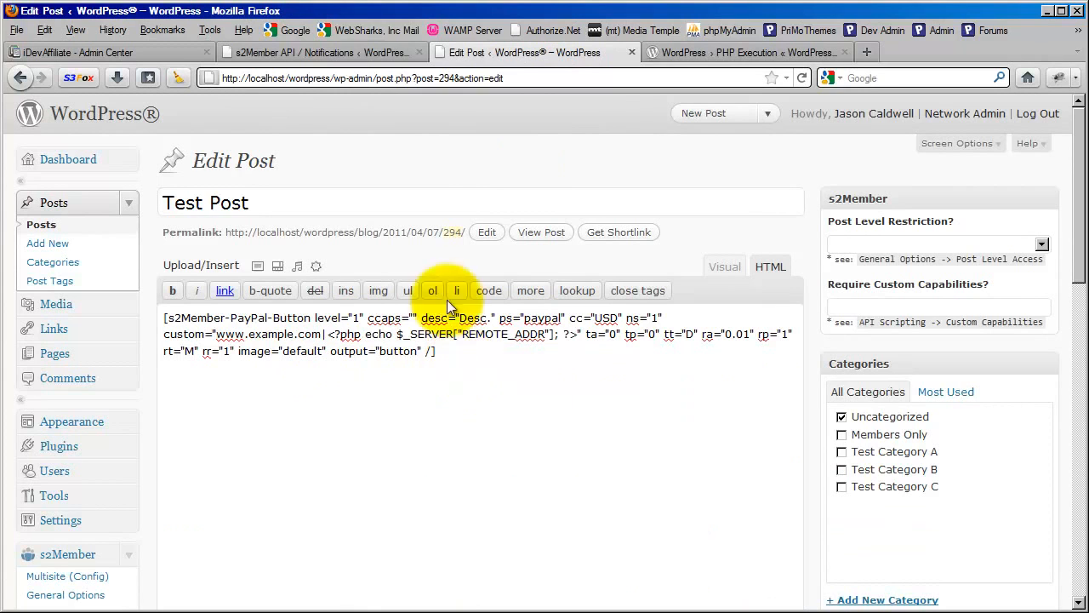
{"action": "left_click", "coordinate": [323, 54]}
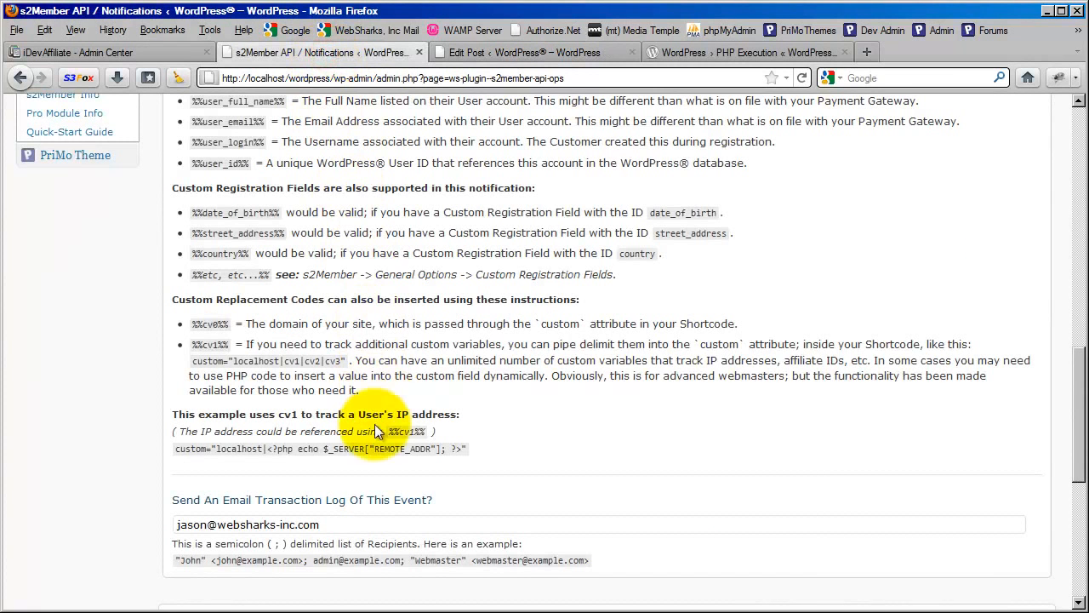
{"action": "left_click_drag", "start_coordinate": [388, 432], "coordinate": [420, 430]}
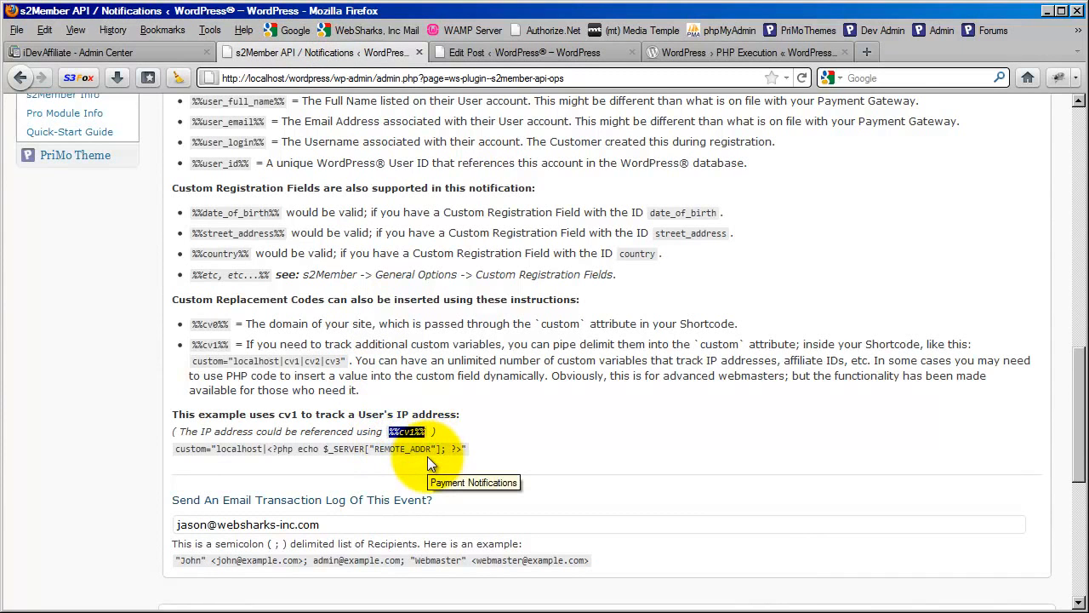
Copy the full example call URL for sale.php from iDevAffiliate's Create A Commission documentation.
{"action": "left_click", "coordinate": [136, 52]}
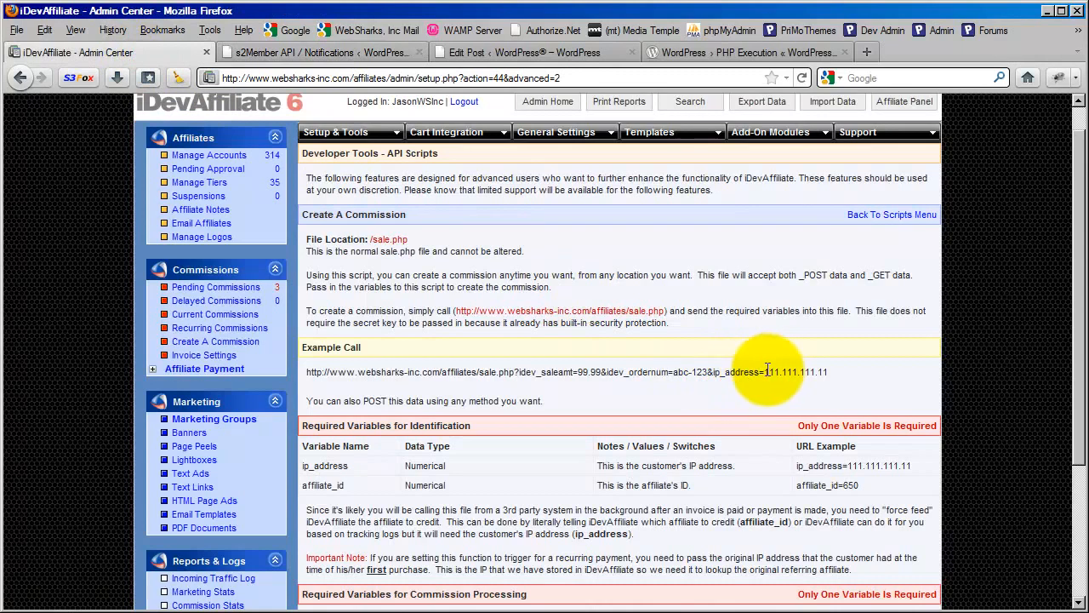
{"action": "left_click_drag", "start_coordinate": [765, 372], "coordinate": [828, 371]}
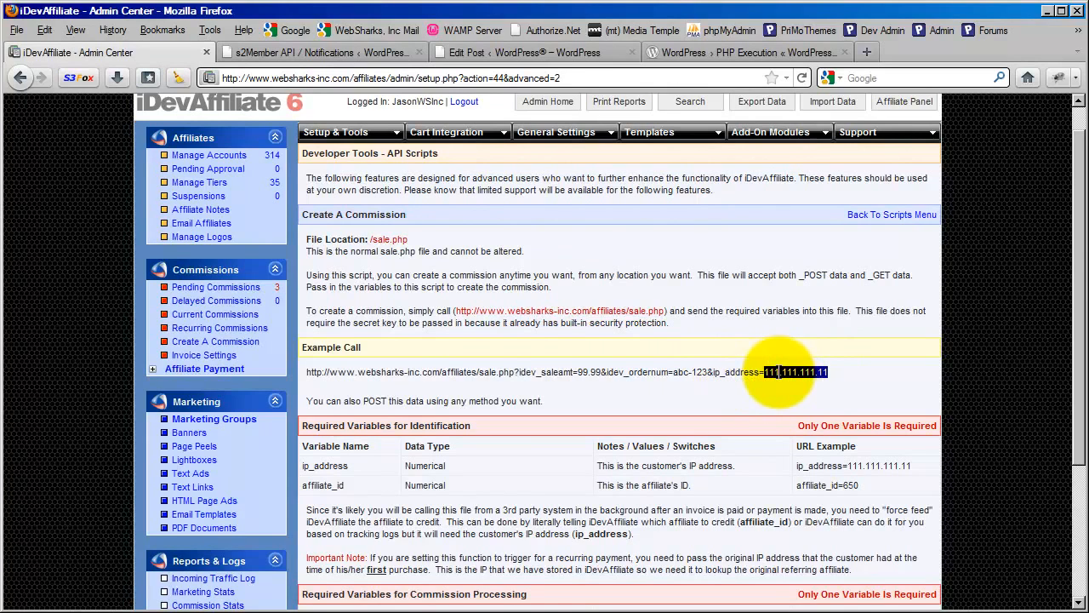
{"action": "left_click_drag", "start_coordinate": [828, 372], "coordinate": [391, 382]}
{"action": "left_click_drag", "start_coordinate": [309, 379], "coordinate": [307, 379]}
{"action": "right_click", "coordinate": [310, 378]}
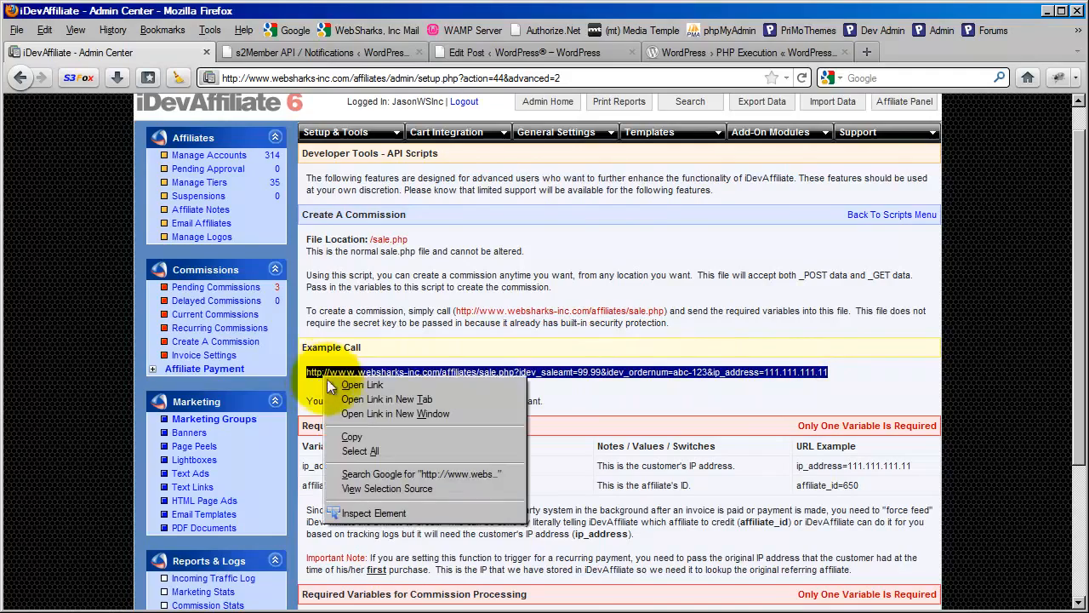
{"action": "left_click", "coordinate": [351, 434]}
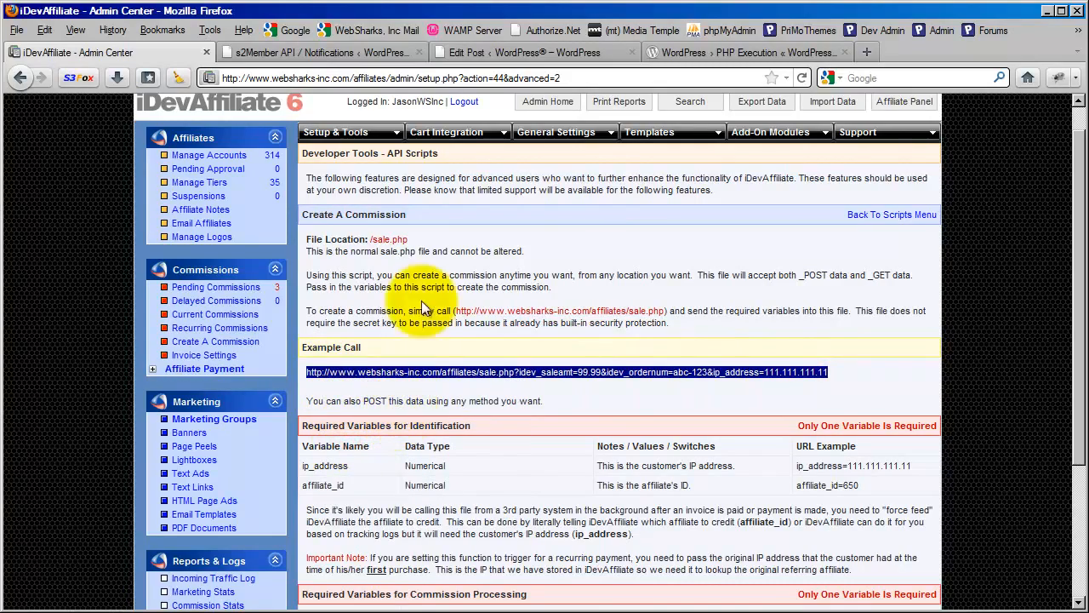
Paste the copied sale.php example call into s2Member's Payment Notification URLs field.
{"action": "left_click", "coordinate": [353, 54]}
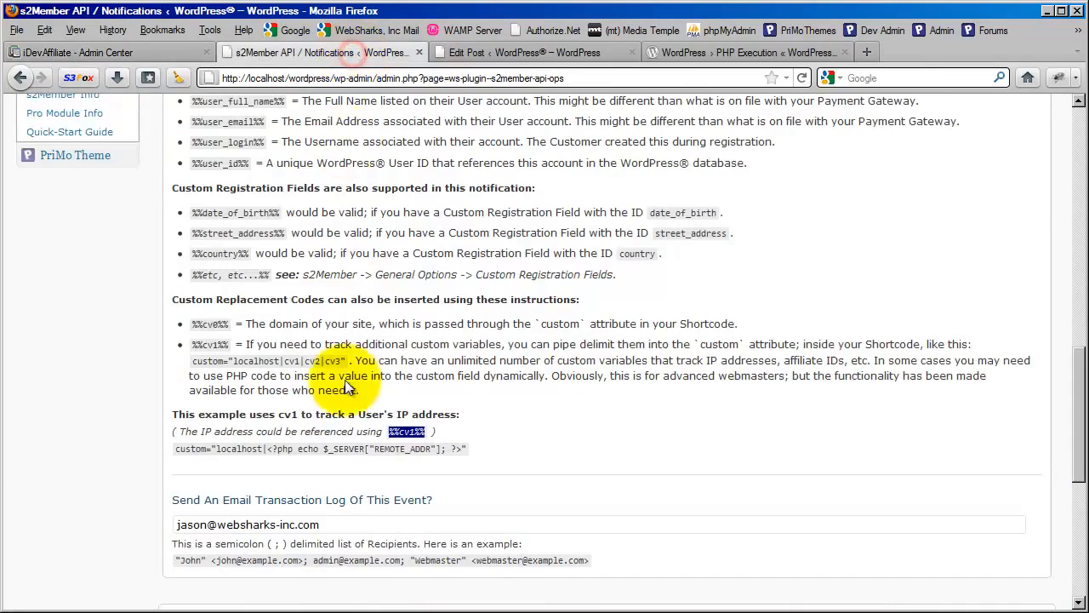
{"action": "scroll", "coordinate": [345, 416], "scroll_direction": "up", "scroll_amount": 5}
{"action": "scroll", "coordinate": [345, 416], "scroll_direction": "up", "scroll_amount": 10}
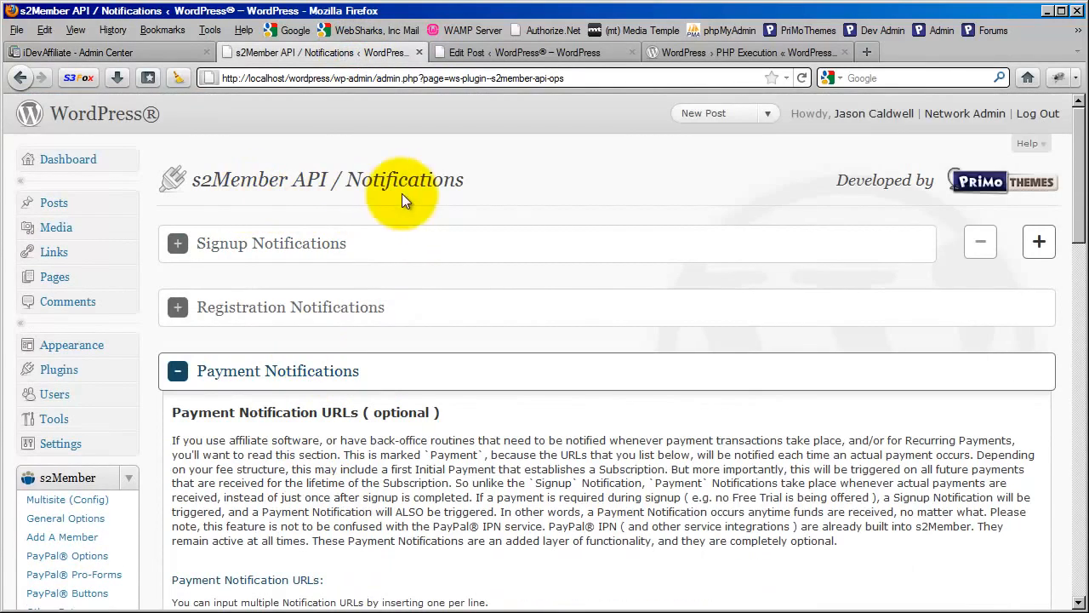
{"action": "left_click", "coordinate": [308, 374]}
{"action": "scroll", "coordinate": [290, 405], "scroll_direction": "down", "scroll_amount": 2}
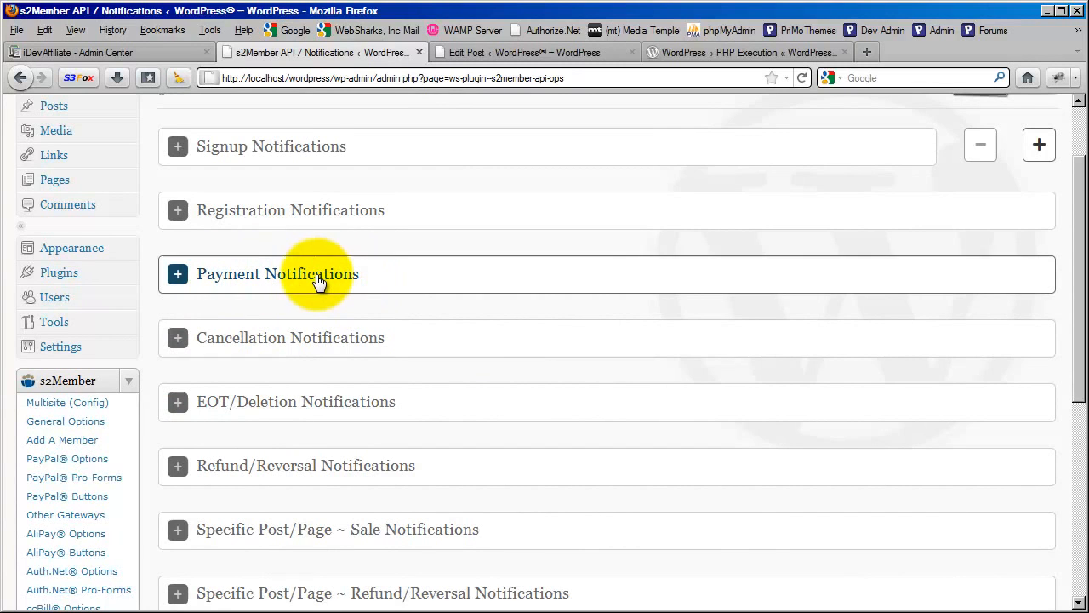
{"action": "left_click", "coordinate": [308, 275]}
{"action": "scroll", "coordinate": [313, 364], "scroll_direction": "down", "scroll_amount": 2}
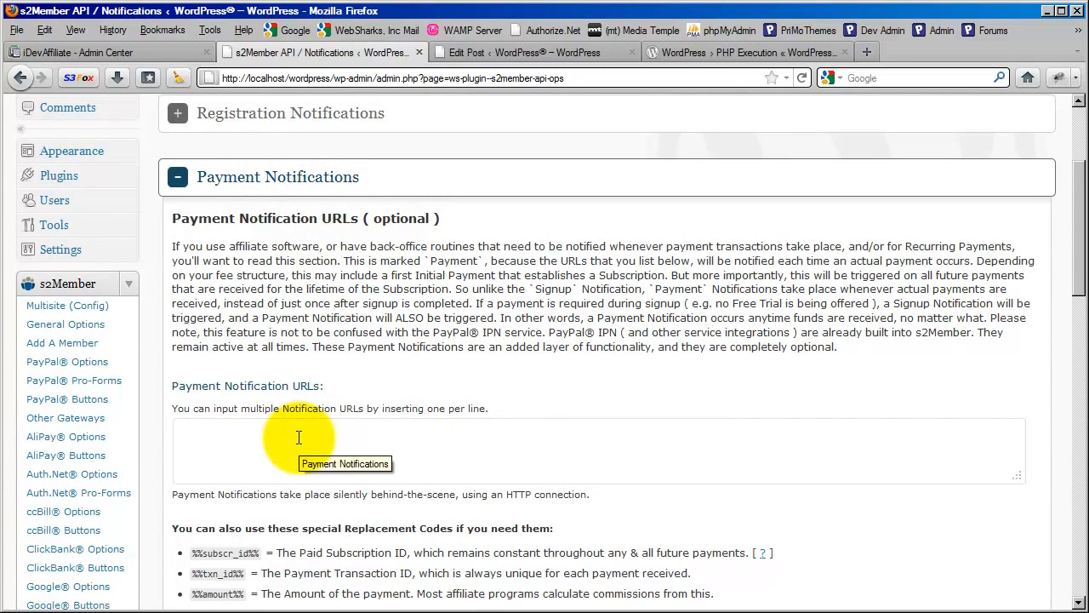
{"action": "scroll", "coordinate": [298, 437], "scroll_direction": "up", "scroll_amount": 4}
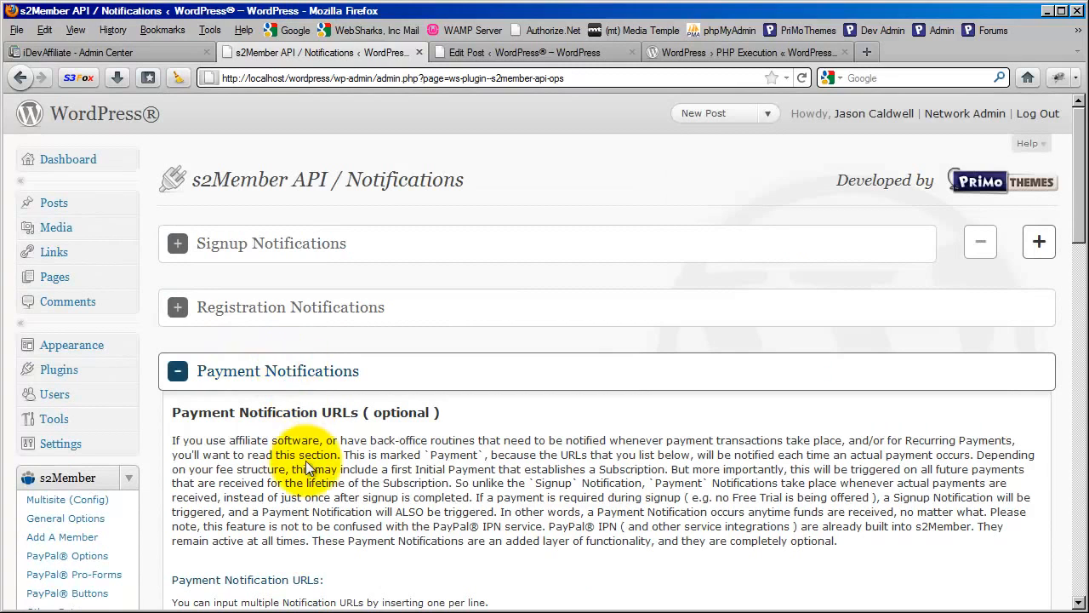
{"action": "scroll", "coordinate": [334, 456], "scroll_direction": "down", "scroll_amount": 6}
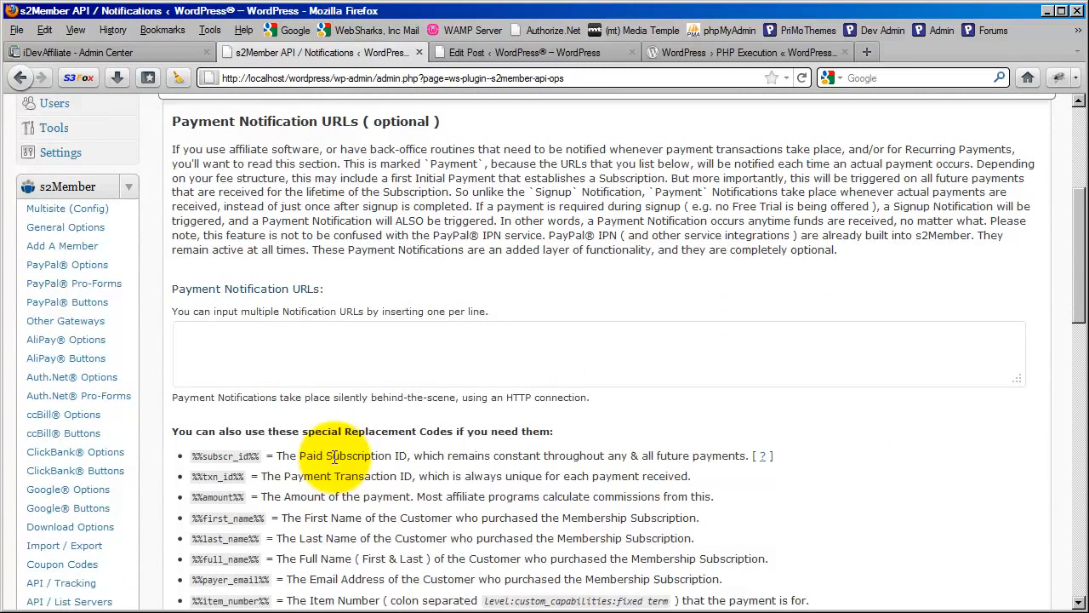
{"action": "right_click", "coordinate": [285, 356]}
{"action": "left_click", "coordinate": [317, 421]}
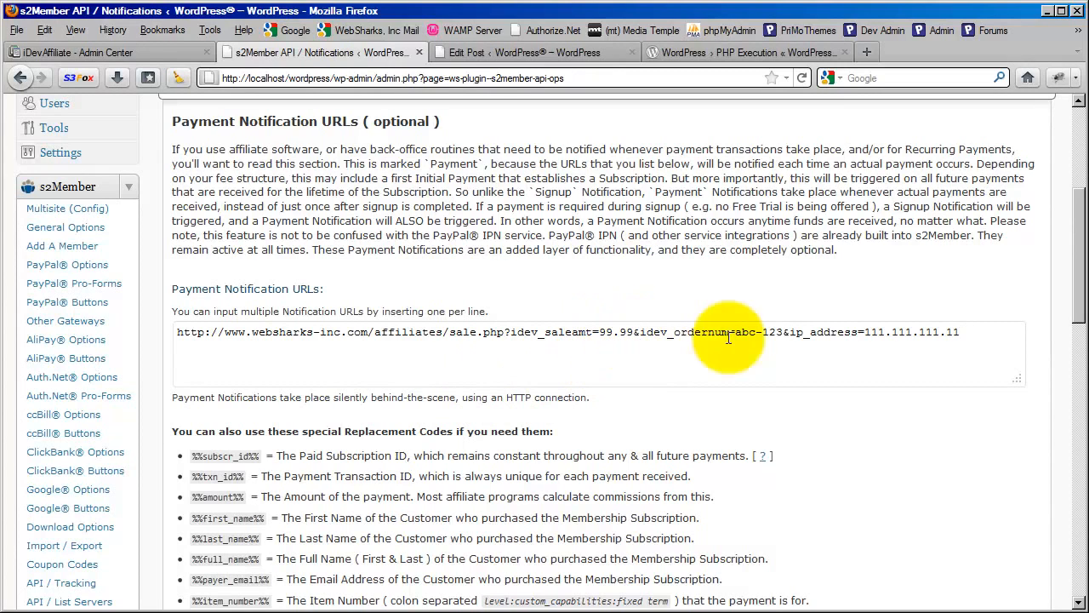
Replace the 99.99 value of idev_saleamt in the Payment Notification URL with the %%amount%% replacement code.
{"action": "left_click", "coordinate": [591, 364]}
{"action": "scroll", "coordinate": [589, 375], "scroll_direction": "down", "scroll_amount": 2}
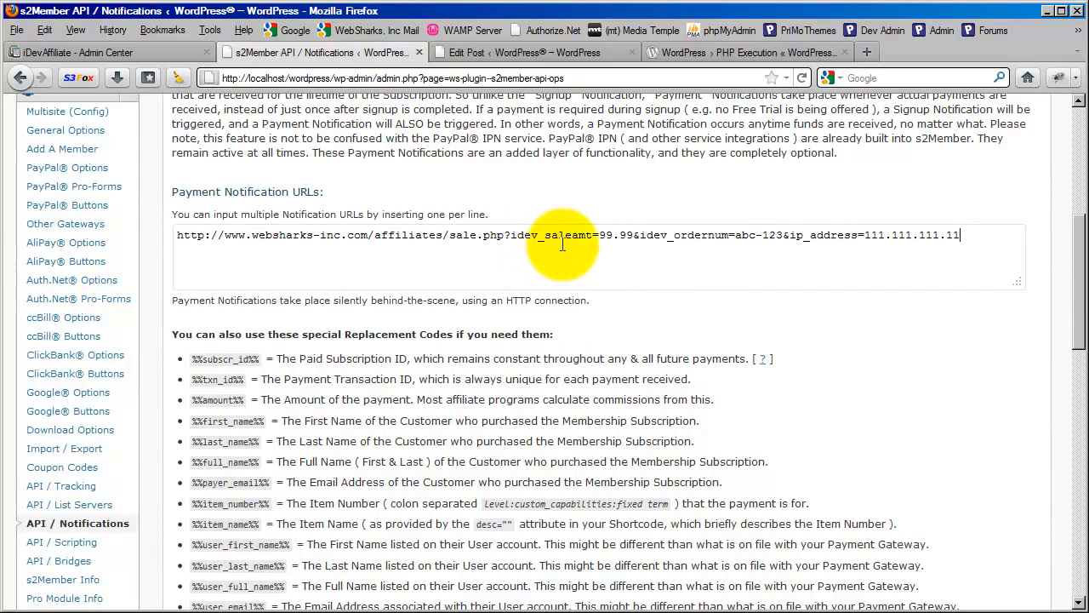
{"action": "left_click_drag", "start_coordinate": [243, 400], "coordinate": [192, 400]}
{"action": "right_click", "coordinate": [194, 400]}
{"action": "left_click", "coordinate": [223, 416]}
{"action": "left_click_drag", "start_coordinate": [600, 234], "coordinate": [632, 236]}
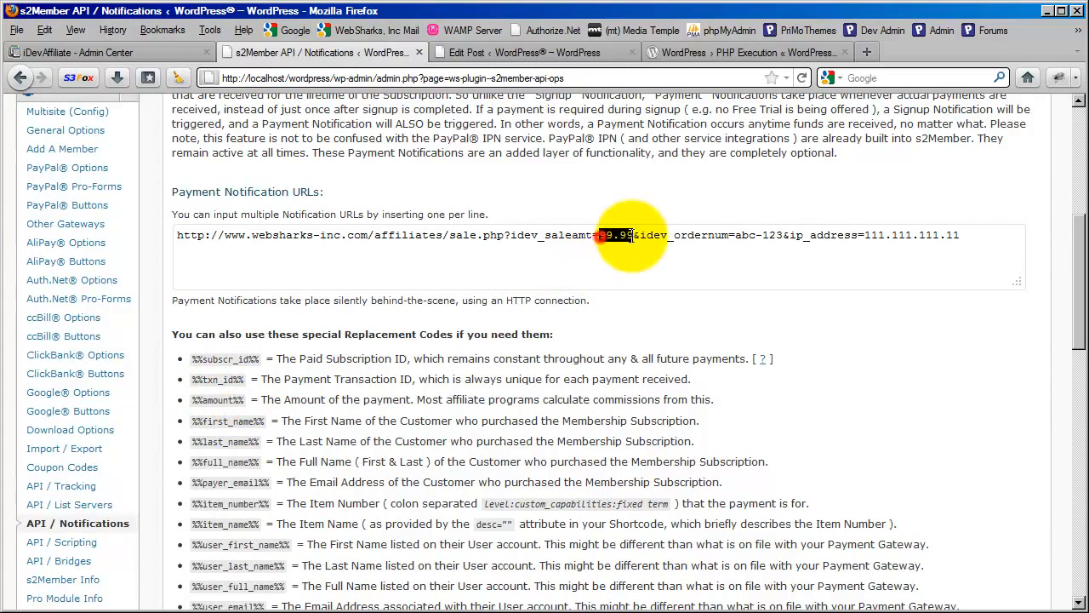
{"action": "right_click", "coordinate": [632, 235]}
{"action": "left_click", "coordinate": [649, 296]}
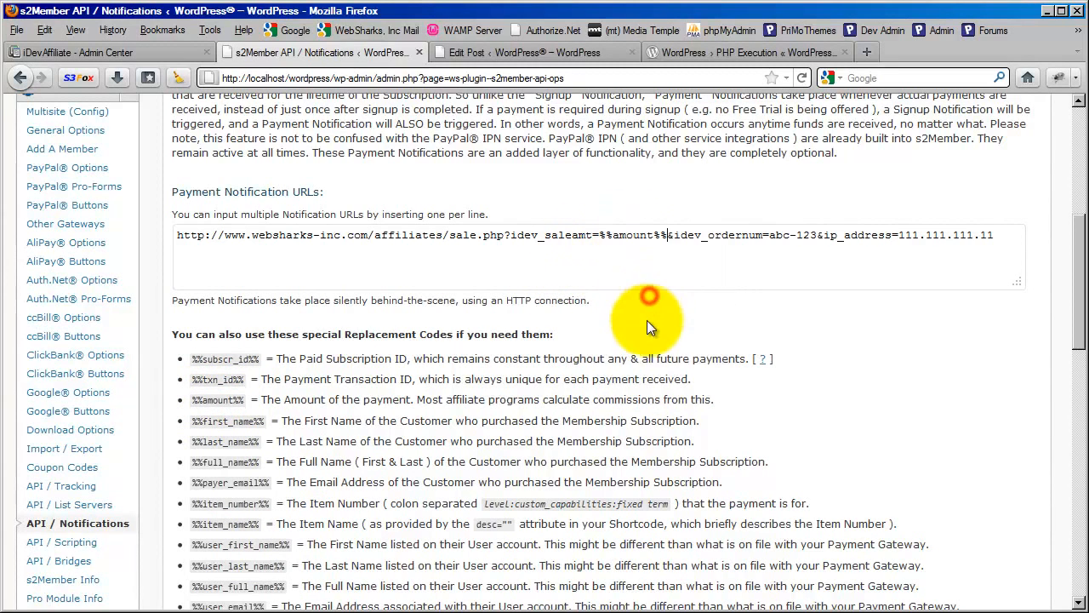
Replace the abc-123 value of idev_ordernum in the Payment Notification URL with the %%txn_id%% replacement code.
{"action": "scroll", "coordinate": [647, 372], "scroll_direction": "up", "scroll_amount": 2}
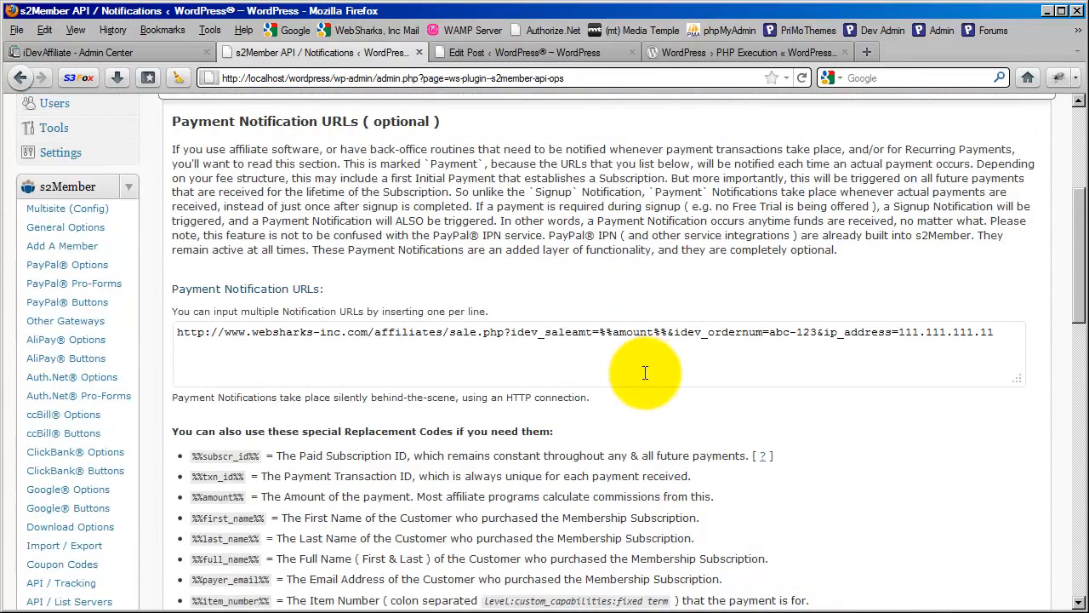
{"action": "scroll", "coordinate": [562, 319], "scroll_direction": "up", "scroll_amount": 2}
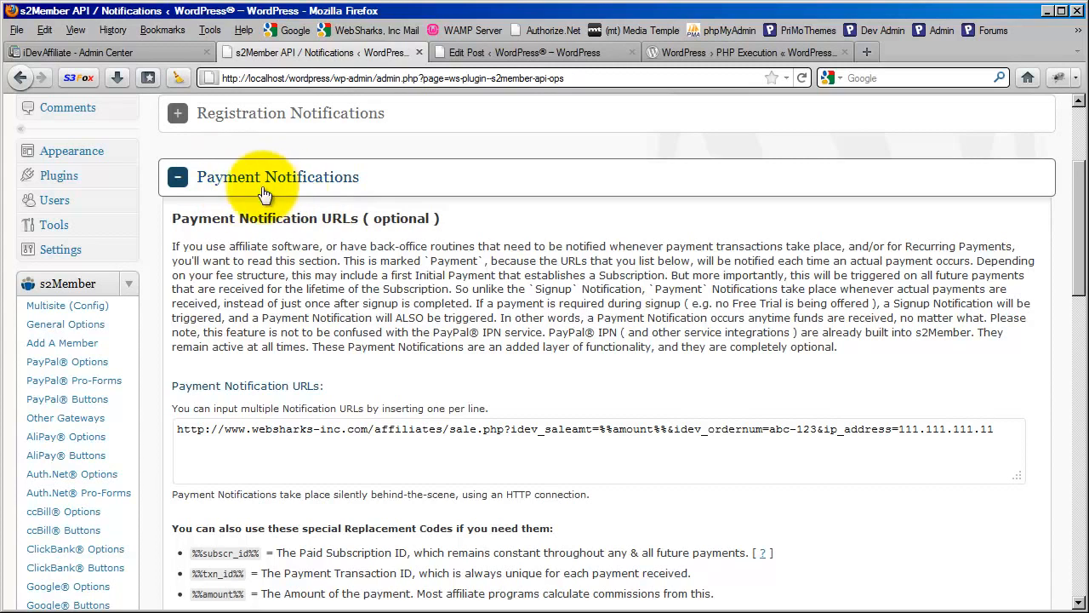
{"action": "scroll", "coordinate": [595, 353], "scroll_direction": "down", "scroll_amount": 2}
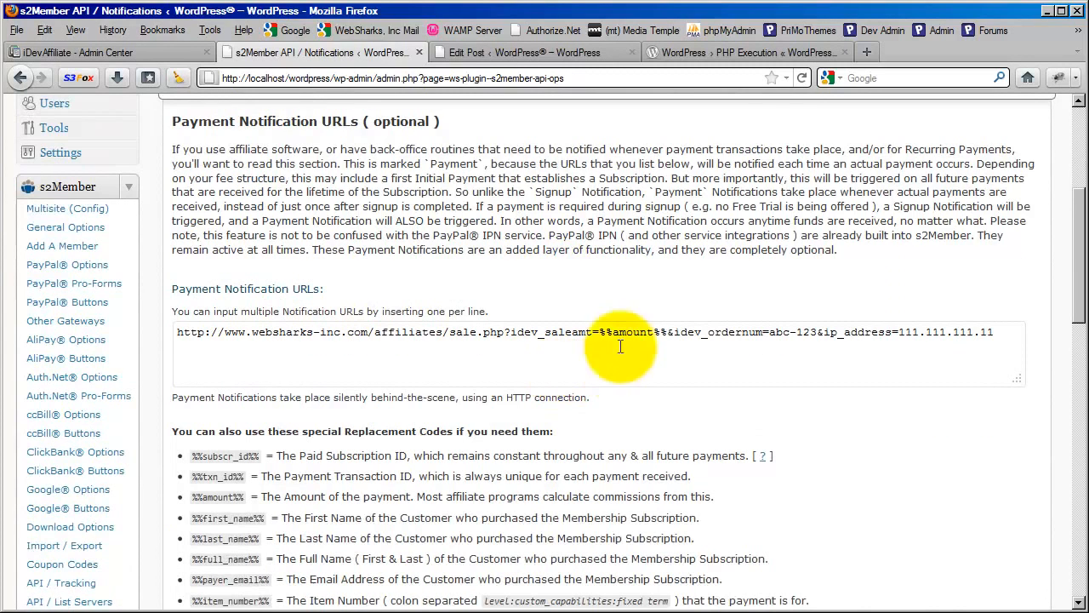
{"action": "scroll", "coordinate": [627, 358], "scroll_direction": "down", "scroll_amount": 2}
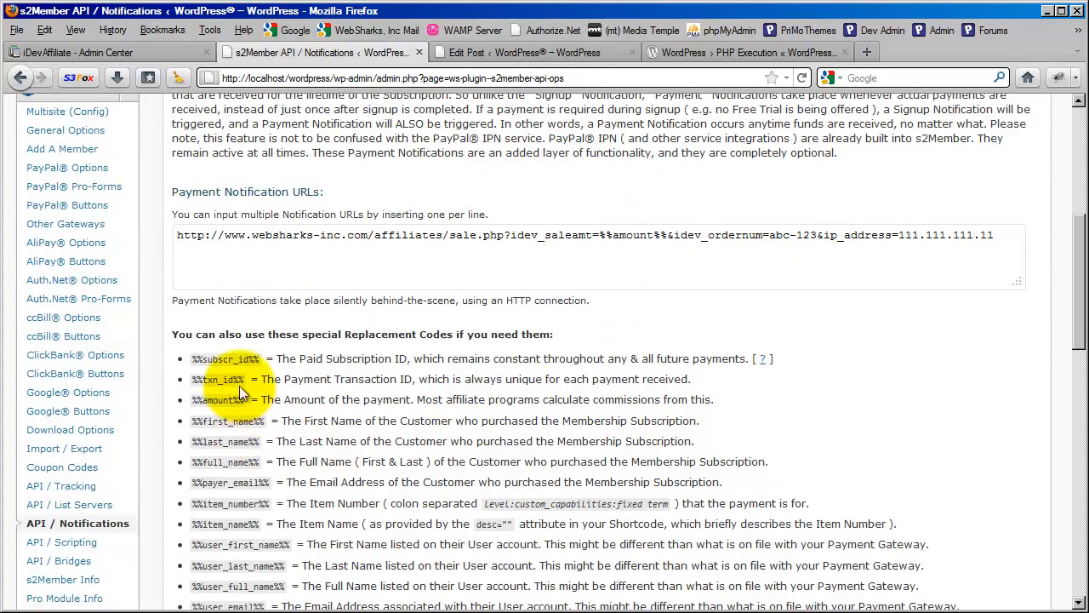
{"action": "left_click_drag", "start_coordinate": [242, 381], "coordinate": [198, 384]}
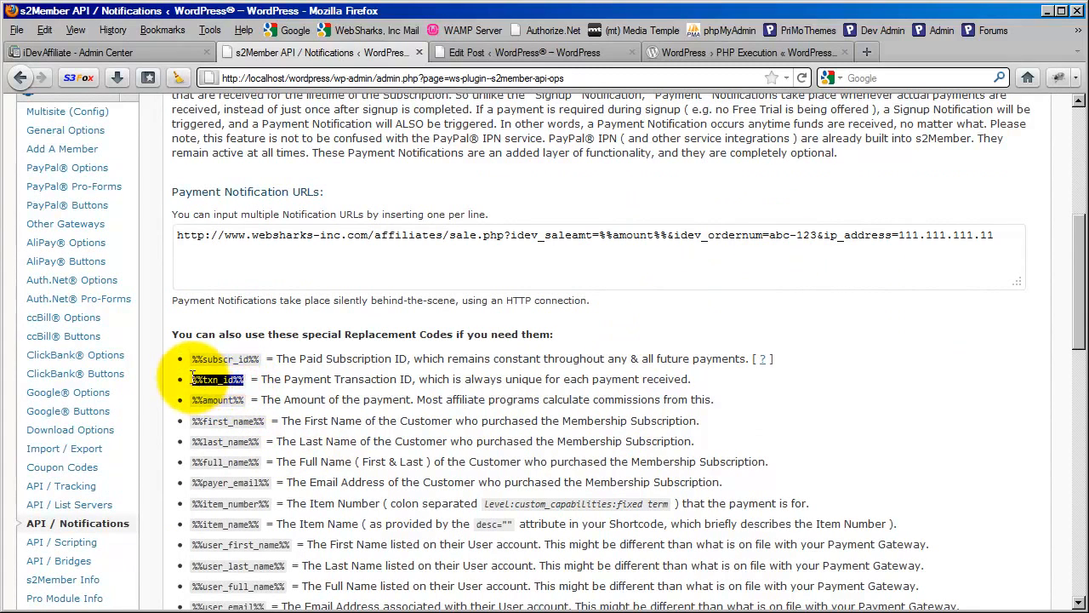
{"action": "right_click", "coordinate": [212, 380]}
{"action": "left_click", "coordinate": [231, 390]}
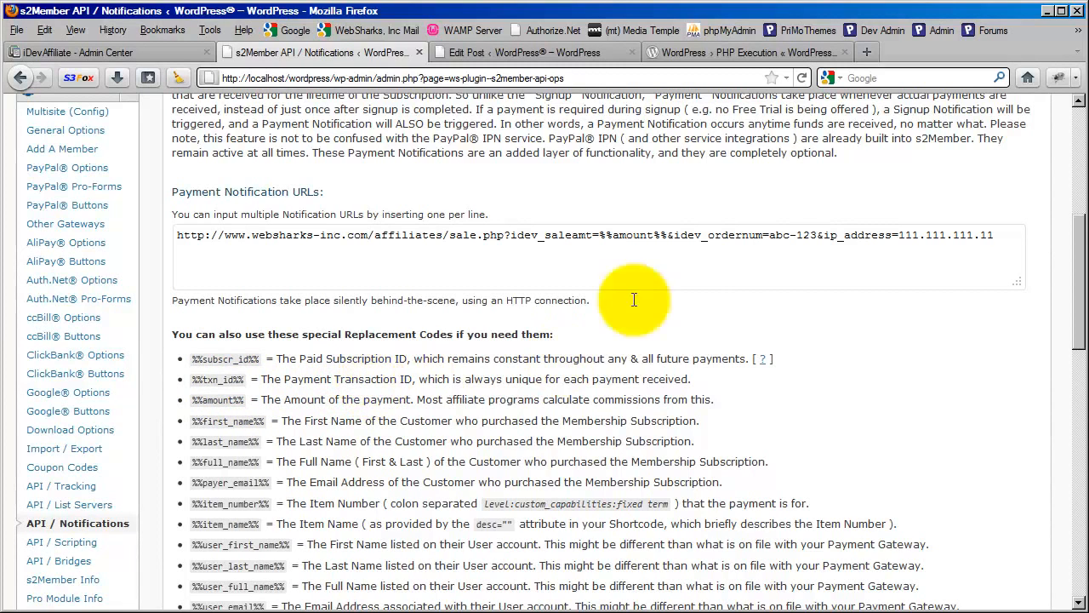
{"action": "left_click_drag", "start_coordinate": [772, 237], "coordinate": [817, 236]}
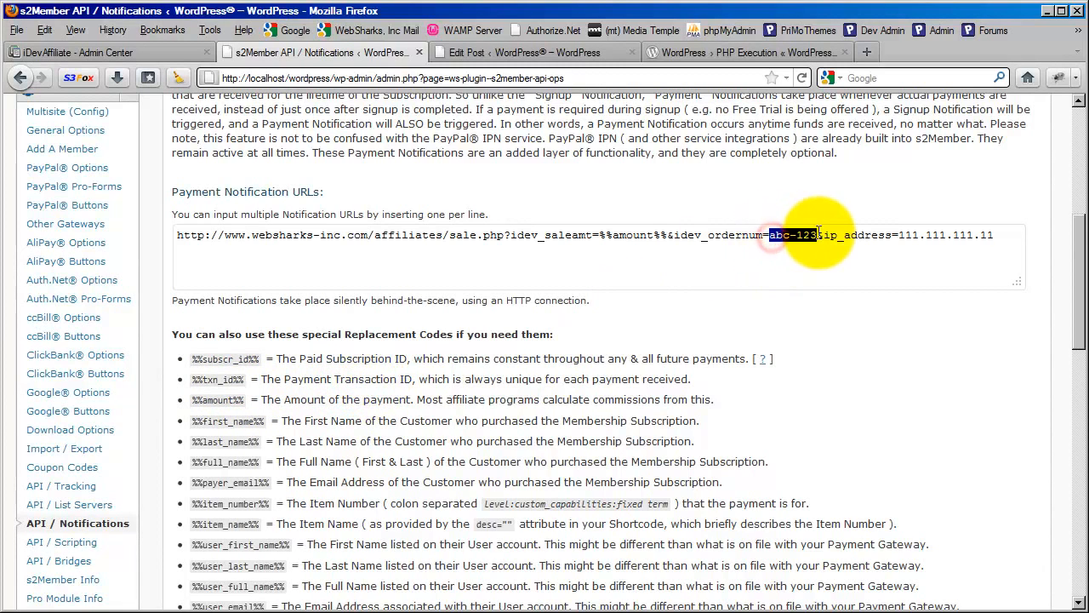
{"action": "right_click", "coordinate": [804, 238]}
{"action": "left_click", "coordinate": [830, 298]}
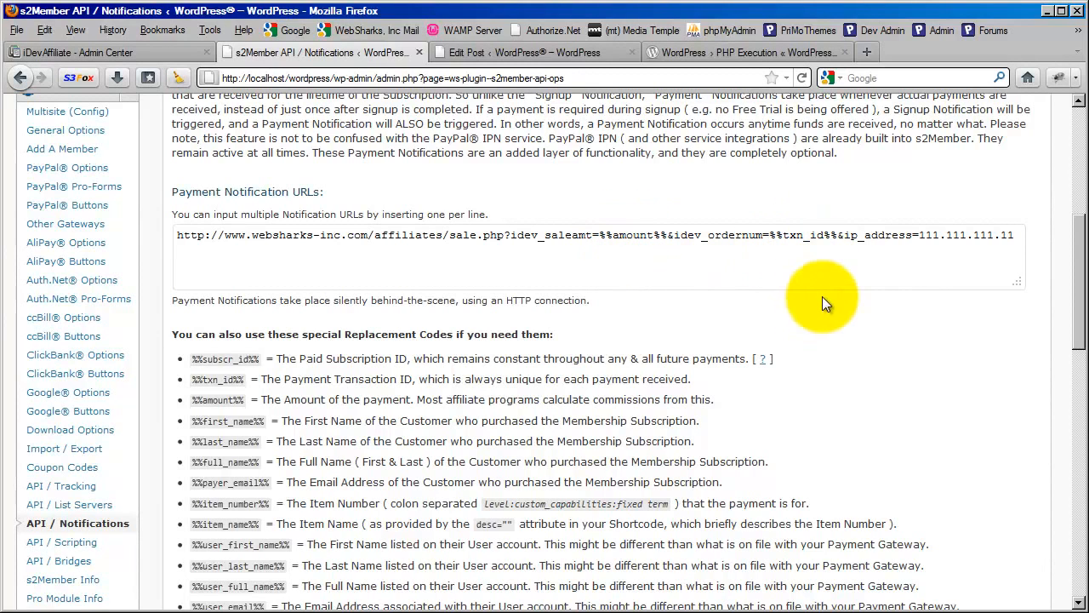
Replace the sample ip_address value at the end of the Payment Notification URL with %%cv1%%.
{"action": "left_click_drag", "start_coordinate": [919, 234], "coordinate": [1028, 235]}
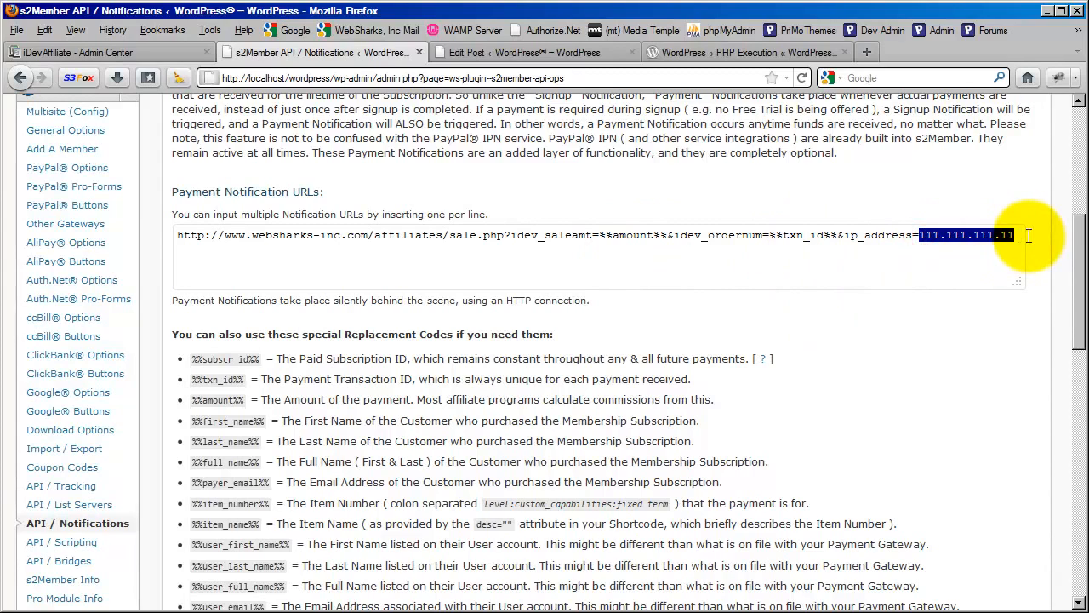
{"action": "type", "text": "%%c"}
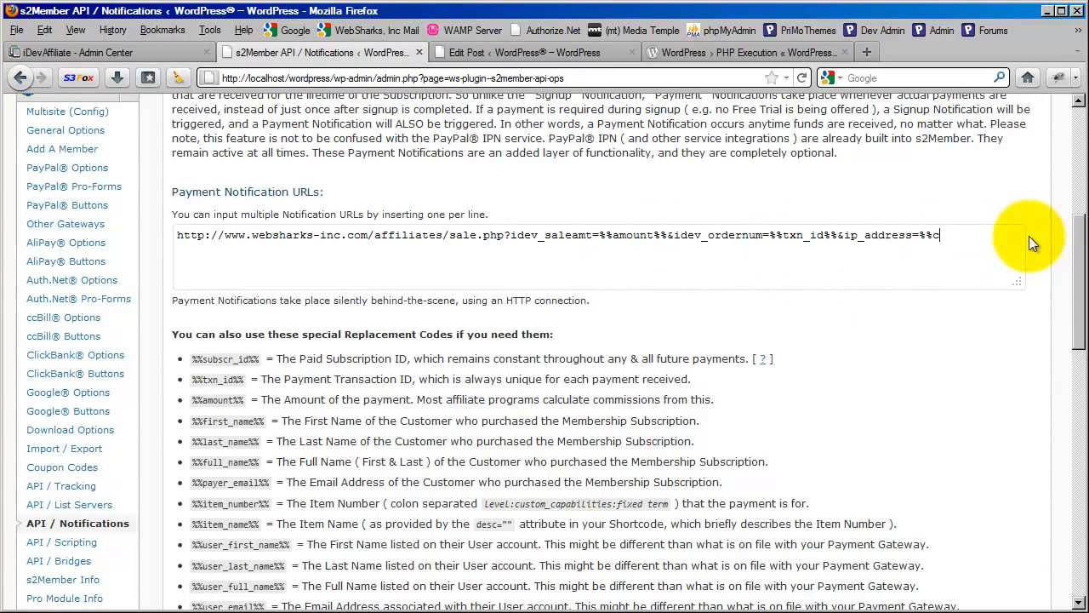
{"action": "type", "text": "v1%%"}
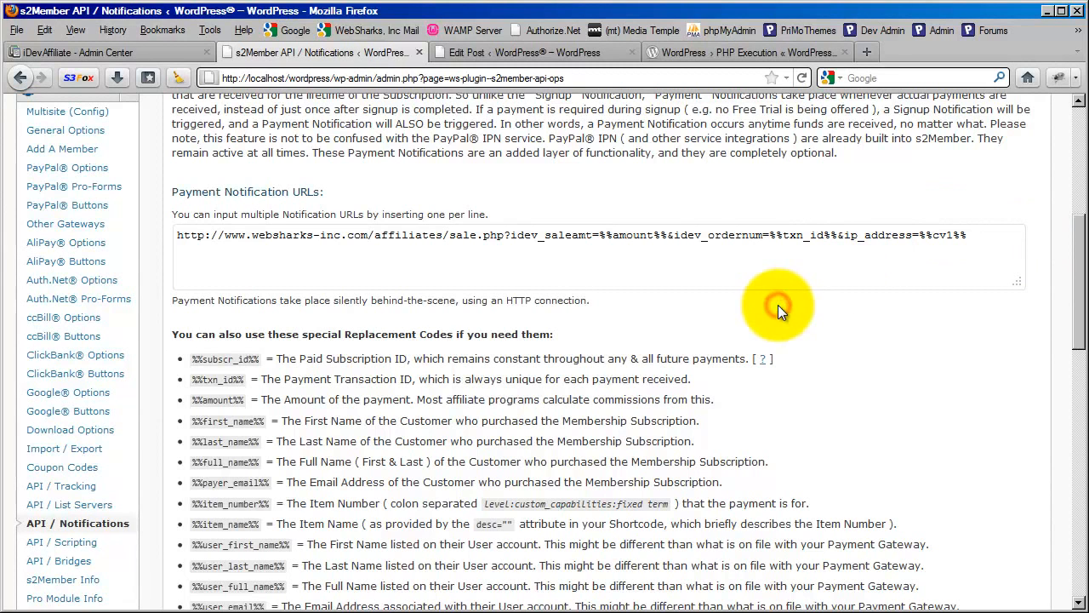
Copy the completed sale.php URL from Payment Notifications into the Specific Post/Page ~ Sale Notification URLs field.
{"action": "scroll", "coordinate": [720, 311], "scroll_direction": "up", "scroll_amount": 3}
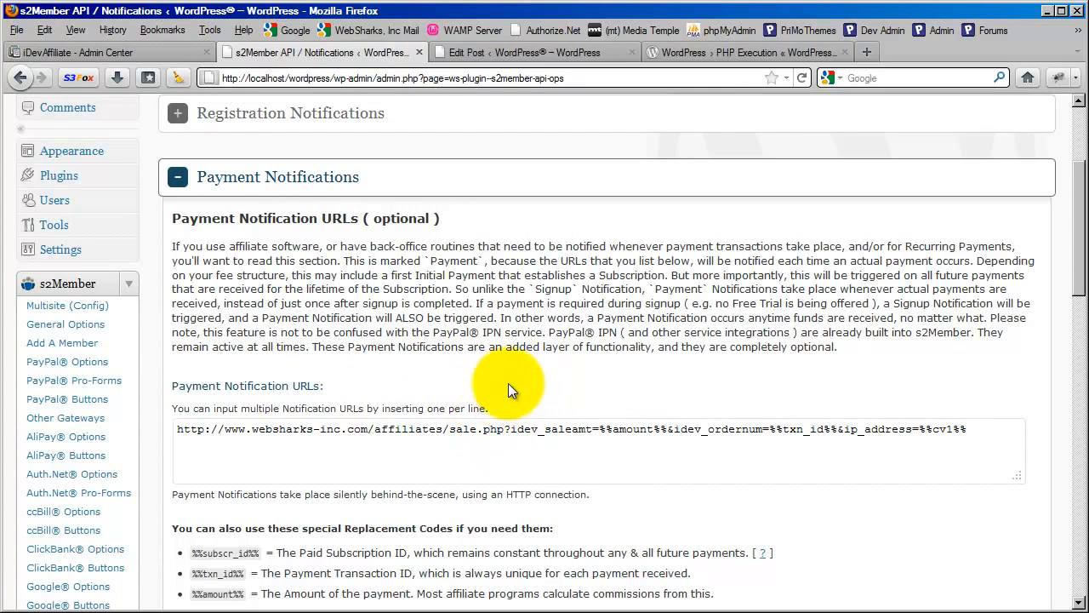
{"action": "triple_click", "coordinate": [515, 427]}
{"action": "right_click", "coordinate": [515, 427]}
{"action": "left_click", "coordinate": [541, 475]}
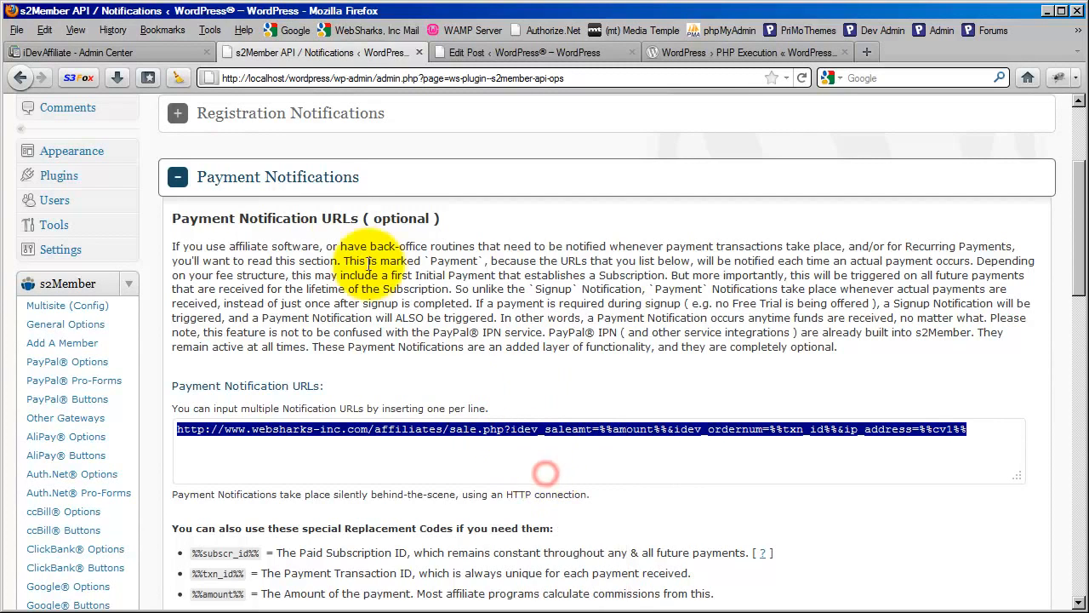
{"action": "left_click", "coordinate": [319, 187]}
{"action": "scroll", "coordinate": [329, 265], "scroll_direction": "down", "scroll_amount": 2}
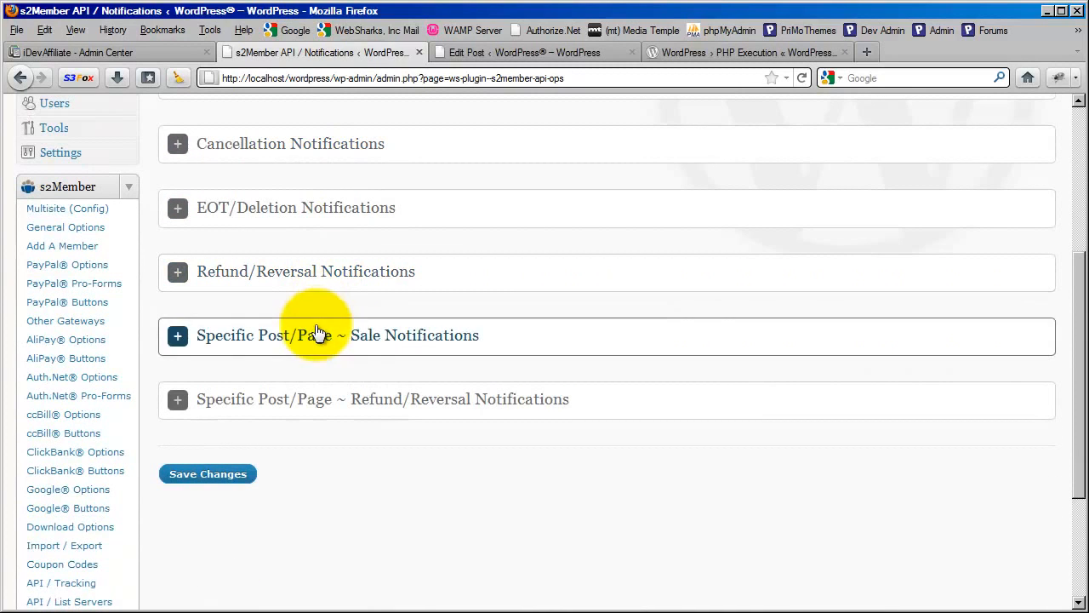
{"action": "left_click", "coordinate": [430, 351]}
{"action": "scroll", "coordinate": [399, 345], "scroll_direction": "down", "scroll_amount": 4}
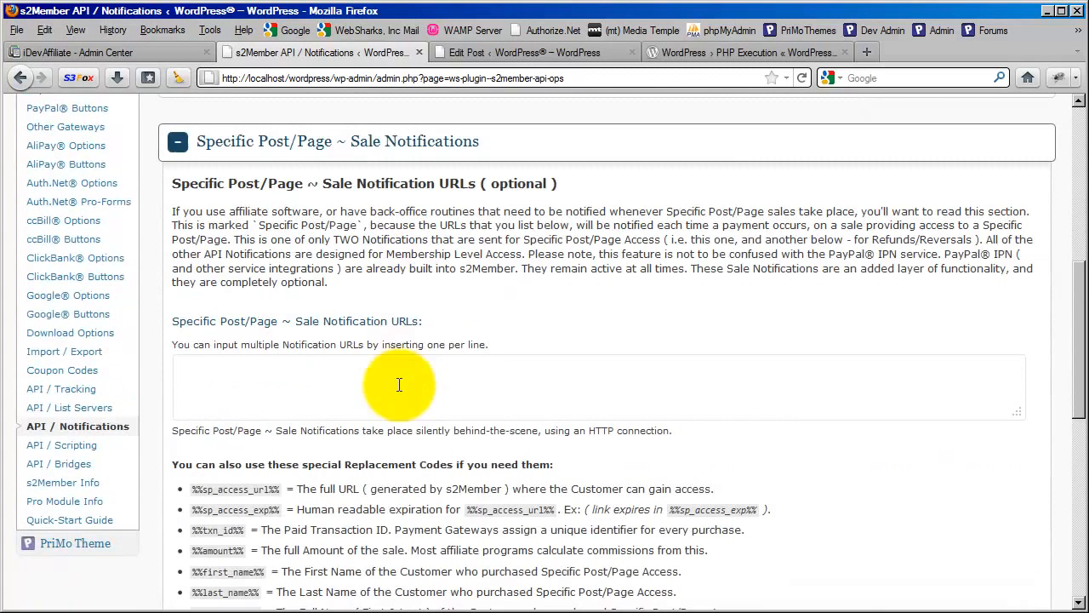
{"action": "right_click", "coordinate": [388, 372]}
{"action": "left_click", "coordinate": [418, 435]}
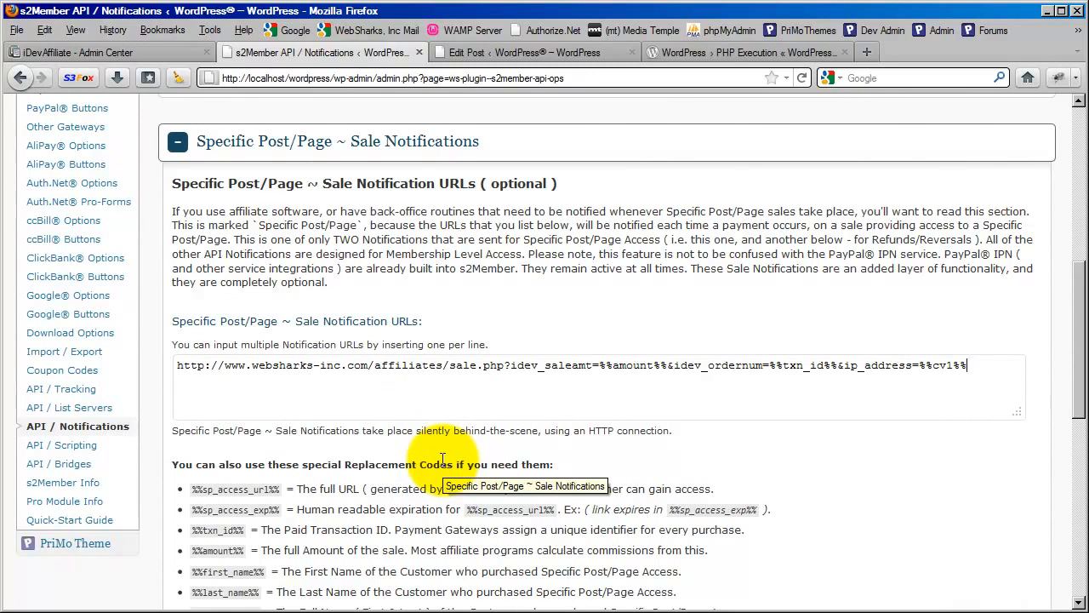
Check the Specific Post/Page sale URL against its replacement codes and the %%cv1%% IP address example, then collapse the section.
{"action": "scroll", "coordinate": [441, 459], "scroll_direction": "down", "scroll_amount": 2}
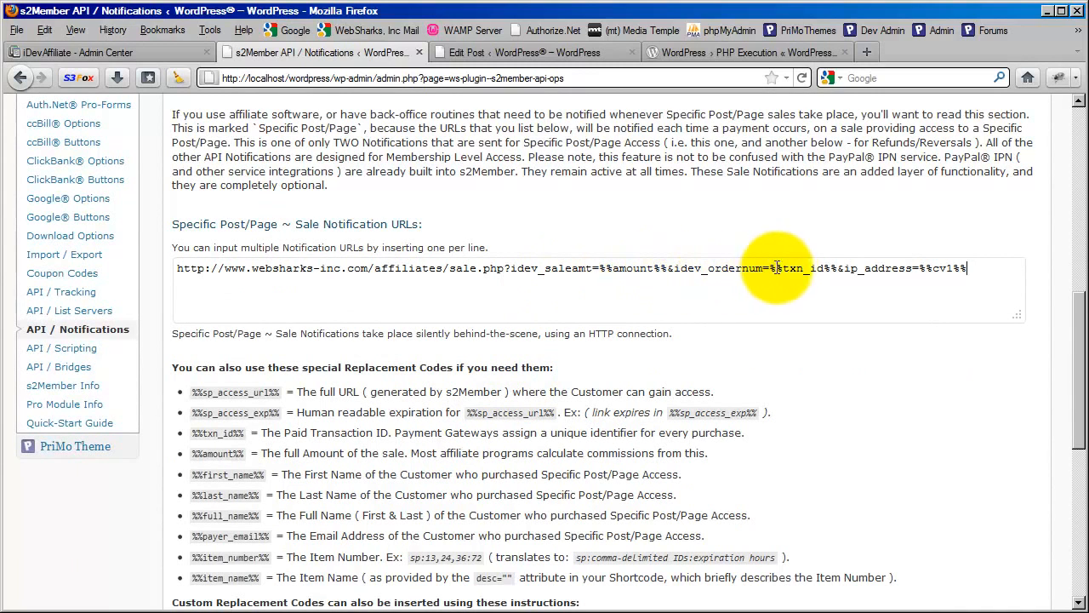
{"action": "scroll", "coordinate": [463, 451], "scroll_direction": "up", "scroll_amount": 4}
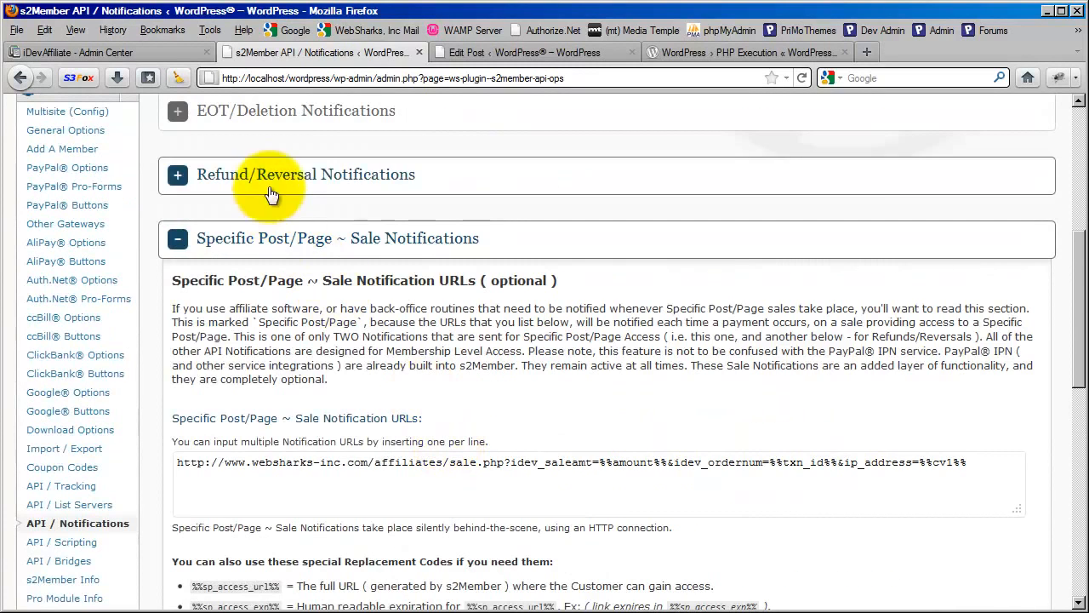
{"action": "scroll", "coordinate": [383, 357], "scroll_direction": "down", "scroll_amount": 4}
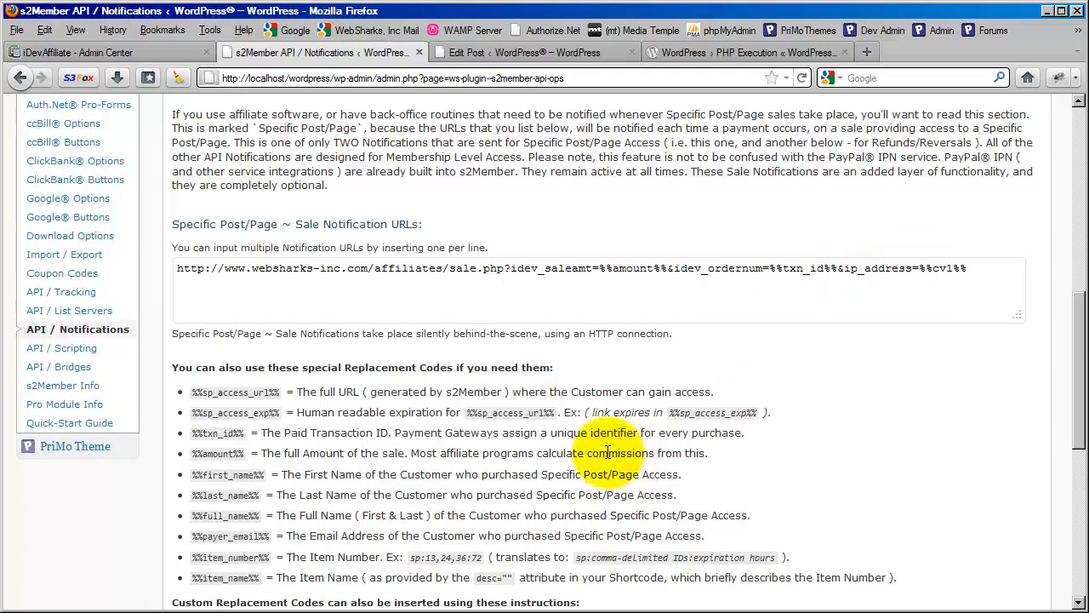
{"action": "scroll", "coordinate": [470, 477], "scroll_direction": "down", "scroll_amount": 5}
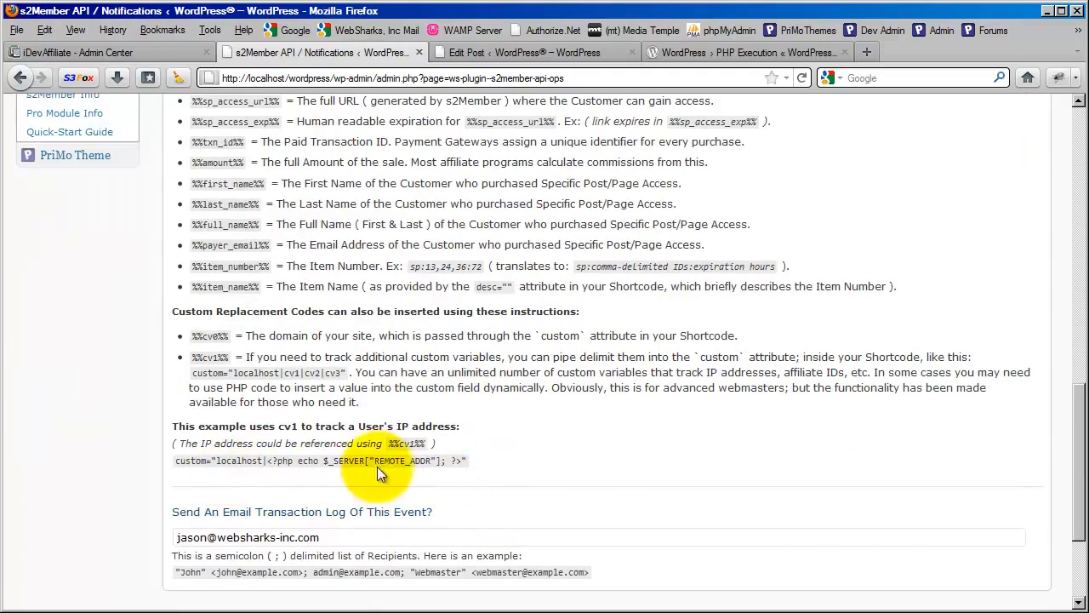
{"action": "scroll", "coordinate": [587, 466], "scroll_direction": "up", "scroll_amount": 7}
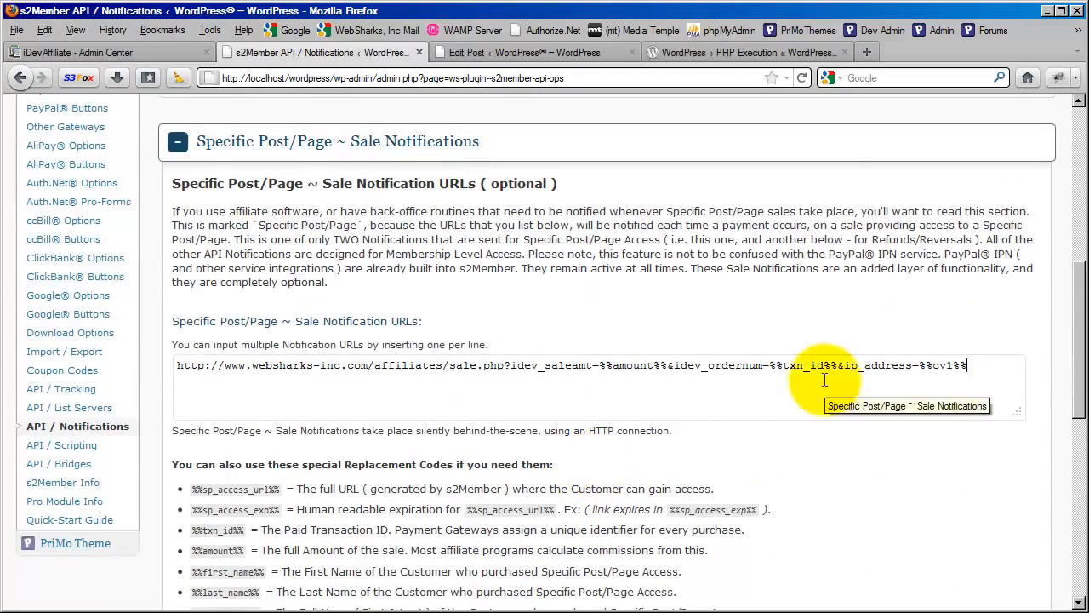
{"action": "scroll", "coordinate": [822, 385], "scroll_direction": "up", "scroll_amount": 2}
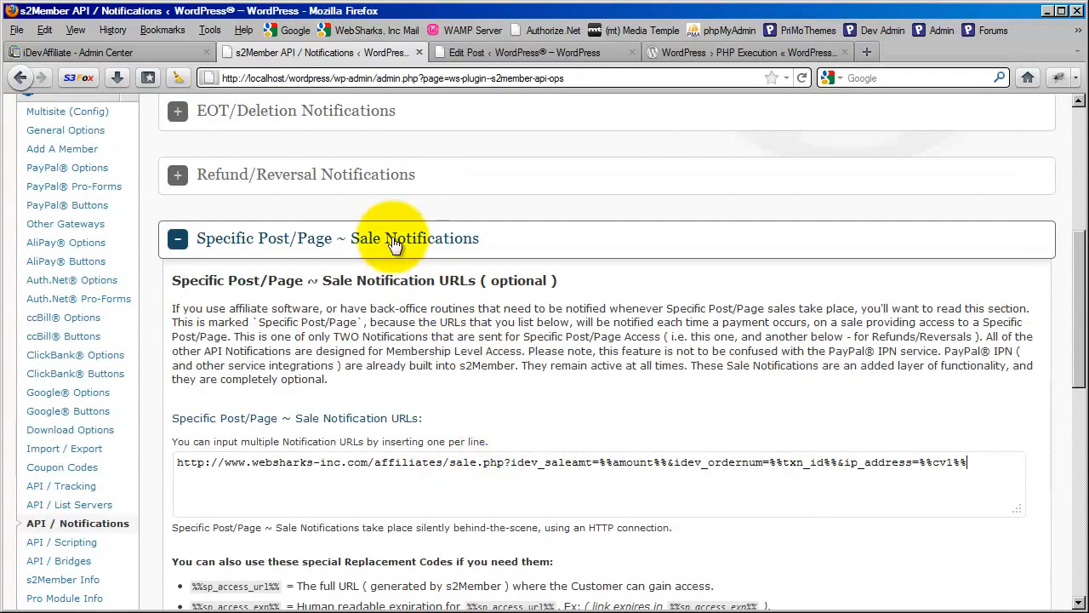
{"action": "left_click", "coordinate": [366, 236]}
Review the notification sections and recheck the URL entered under Payment Notifications, then collapse that section.
{"action": "scroll", "coordinate": [383, 394], "scroll_direction": "up", "scroll_amount": 5}
{"action": "scroll", "coordinate": [383, 394], "scroll_direction": "down", "scroll_amount": 3}
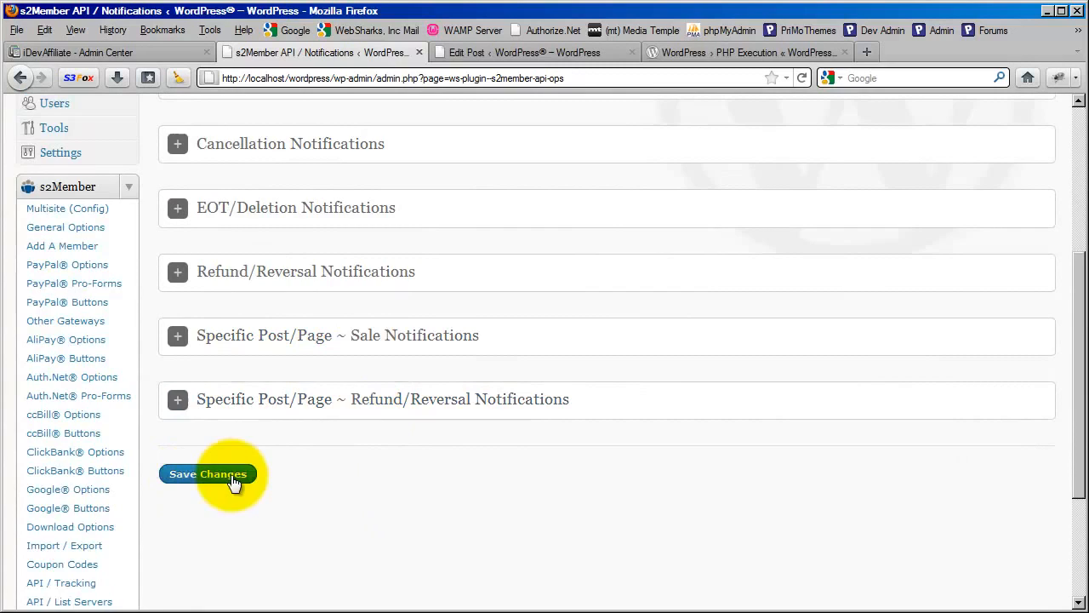
{"action": "scroll", "coordinate": [398, 469], "scroll_direction": "up", "scroll_amount": 6}
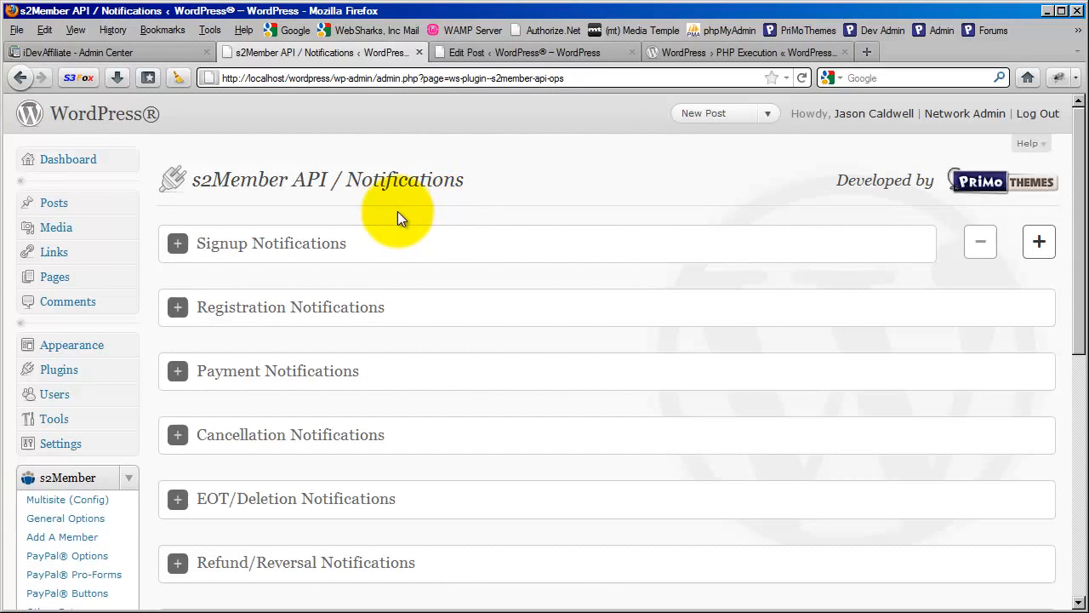
{"action": "scroll", "coordinate": [397, 213], "scroll_direction": "down", "scroll_amount": 2}
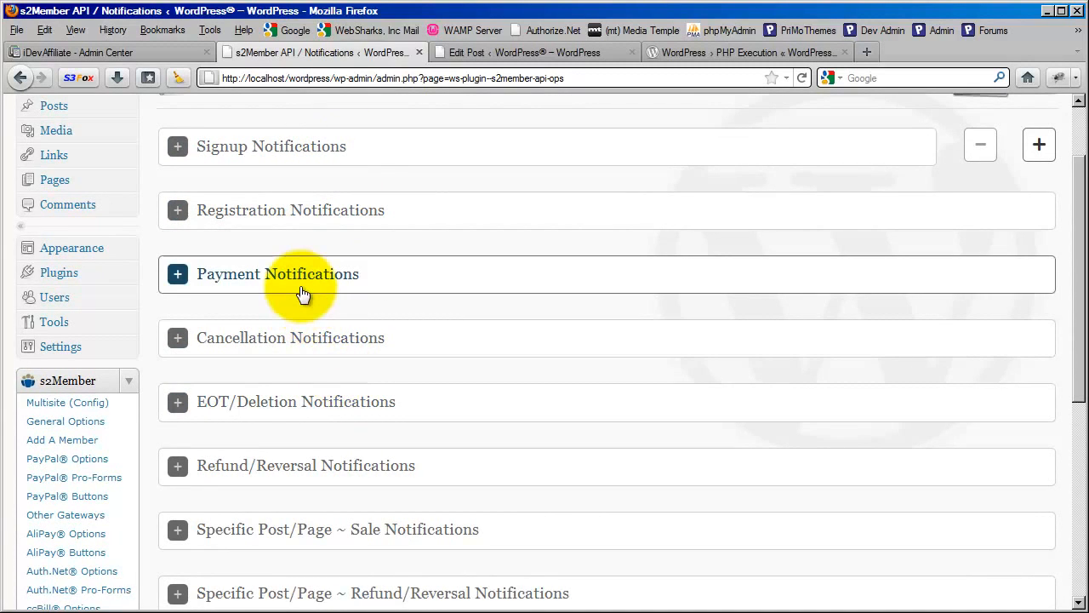
{"action": "left_click", "coordinate": [302, 293]}
{"action": "scroll", "coordinate": [304, 289], "scroll_direction": "down", "scroll_amount": 2}
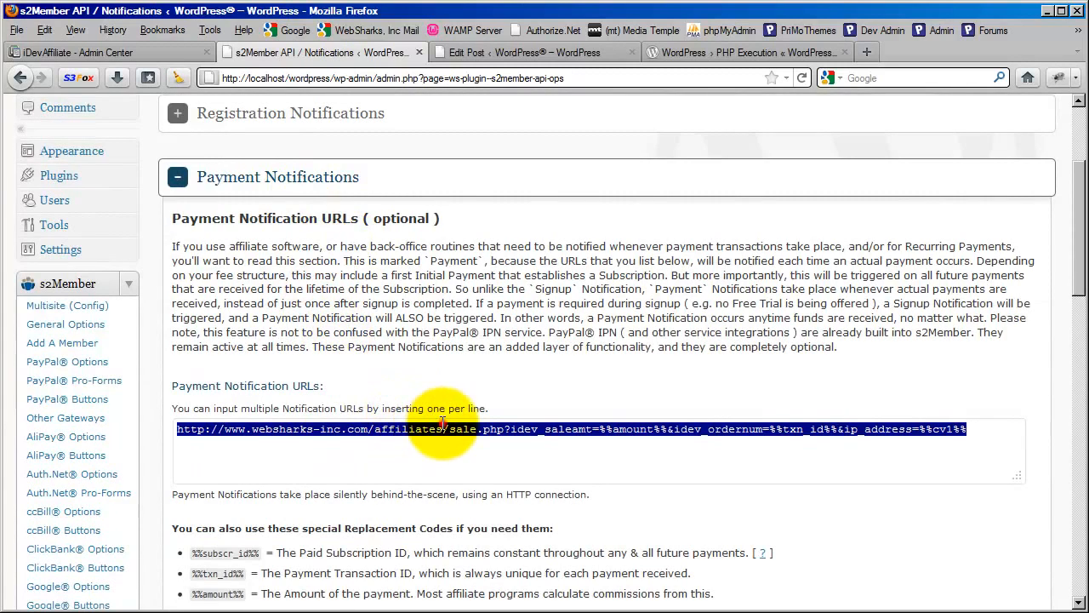
{"action": "left_click", "coordinate": [451, 375]}
{"action": "left_click", "coordinate": [334, 198]}
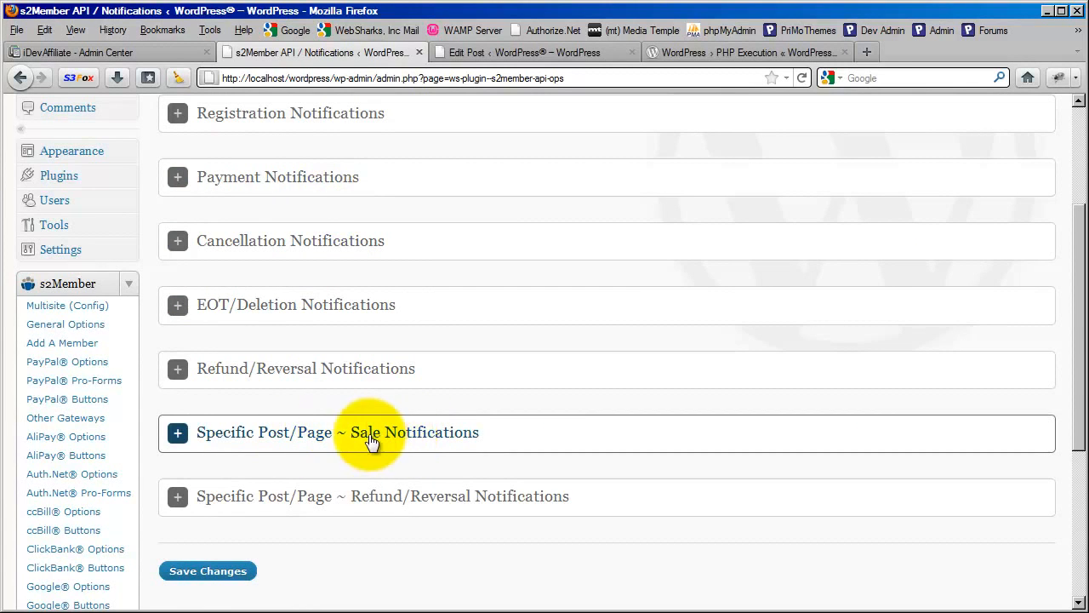
Open s2Member's API / Tracking page and look through the Membership Signup Tracking Codes section.
{"action": "scroll", "coordinate": [372, 445], "scroll_direction": "up", "scroll_amount": 2}
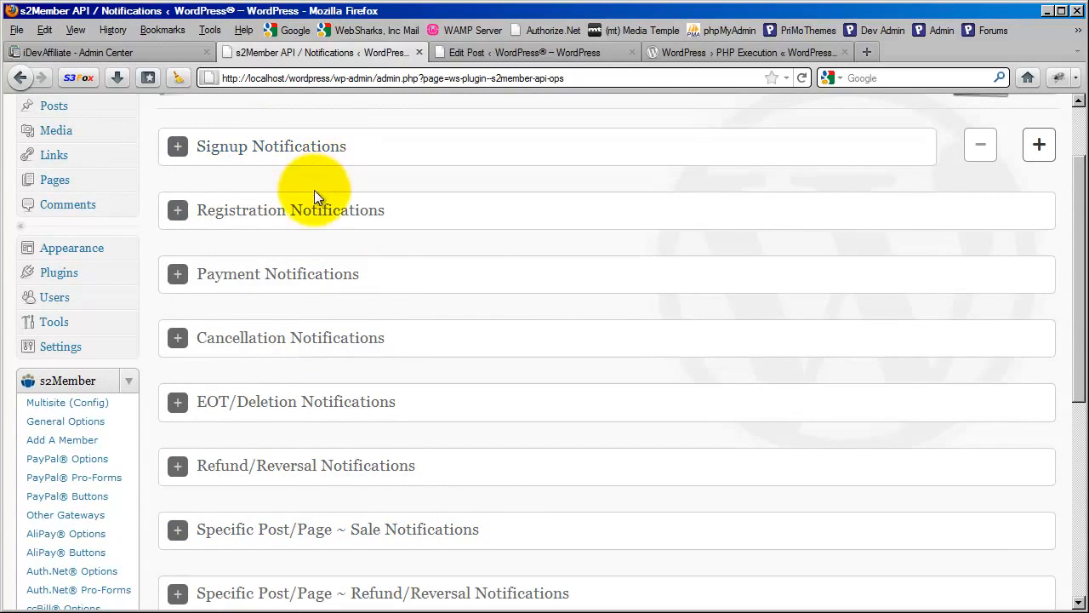
{"action": "scroll", "coordinate": [315, 194], "scroll_direction": "down", "scroll_amount": 4}
{"action": "scroll", "coordinate": [265, 371], "scroll_direction": "down", "scroll_amount": 4}
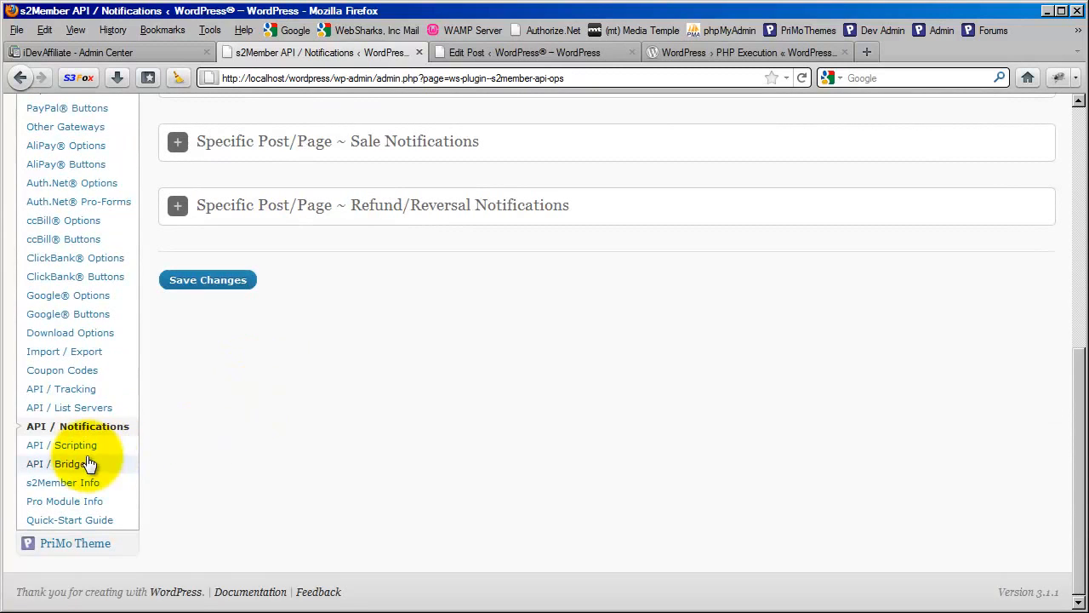
{"action": "left_click", "coordinate": [82, 393]}
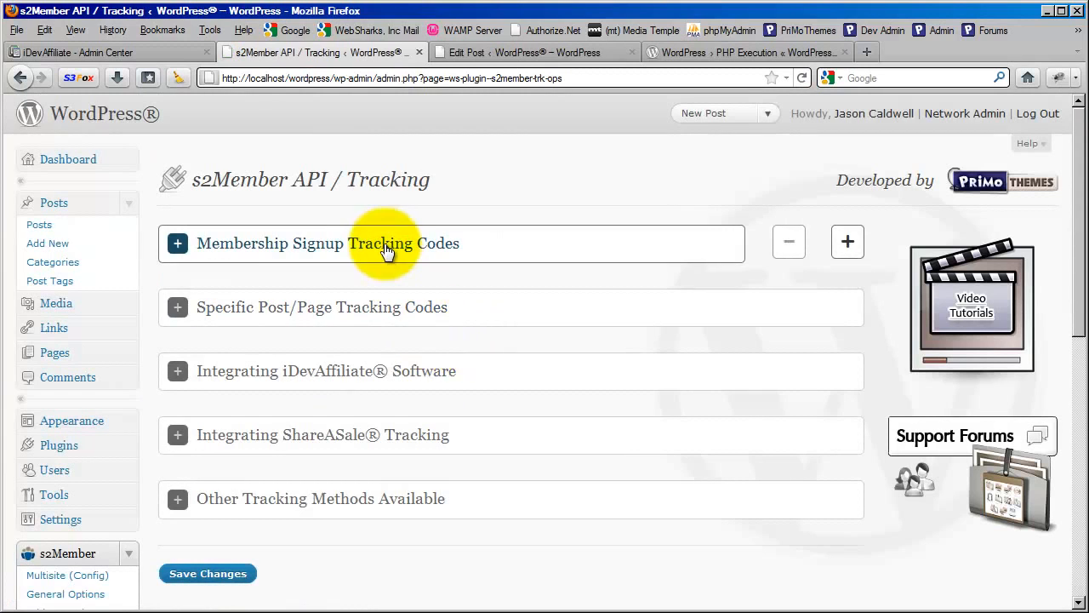
{"action": "left_click", "coordinate": [362, 245]}
{"action": "scroll", "coordinate": [387, 339], "scroll_direction": "down", "scroll_amount": 2}
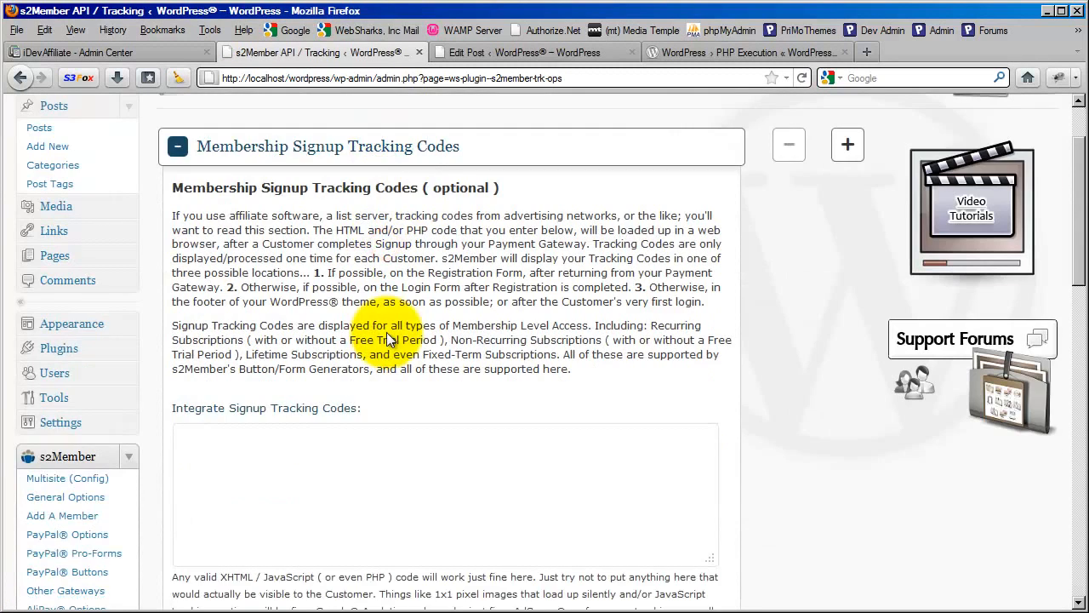
{"action": "scroll", "coordinate": [386, 339], "scroll_direction": "down", "scroll_amount": 2}
{"action": "scroll", "coordinate": [387, 333], "scroll_direction": "up", "scroll_amount": 4}
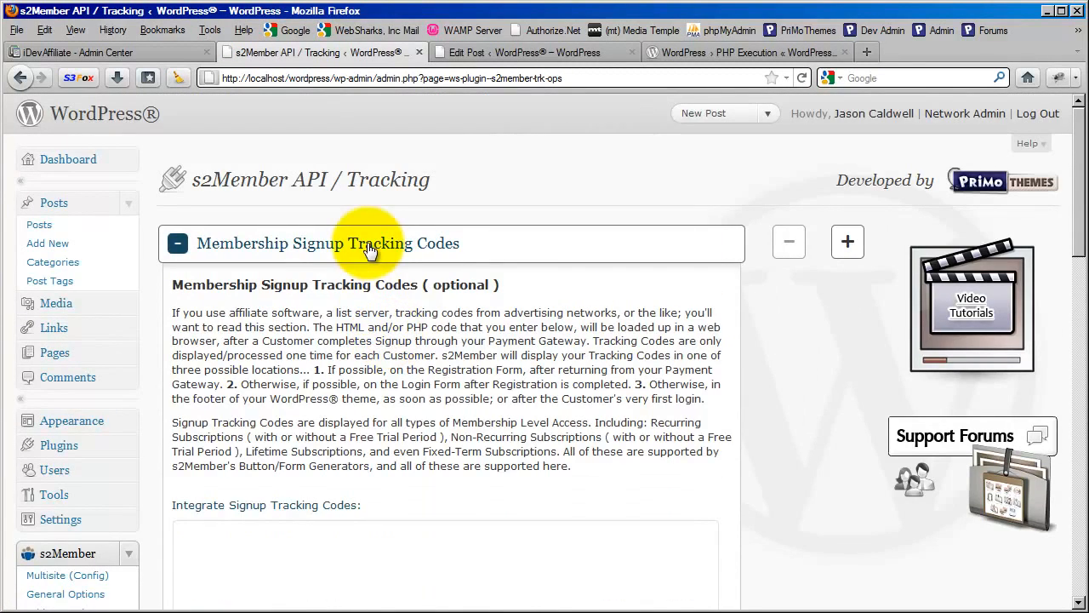
Compare the Membership Signup Tracking Codes and Specific Post/Page Tracking Codes sections, leaving both collapsed.
{"action": "scroll", "coordinate": [368, 253], "scroll_direction": "down", "scroll_amount": 5}
{"action": "scroll", "coordinate": [368, 253], "scroll_direction": "up", "scroll_amount": 7}
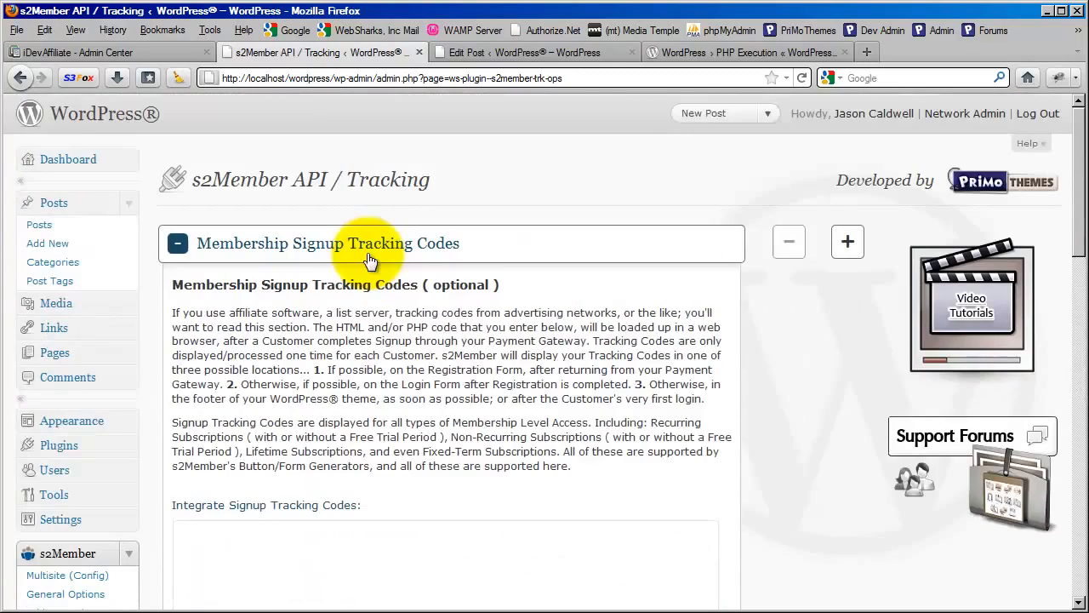
{"action": "left_click", "coordinate": [372, 253]}
{"action": "left_click", "coordinate": [331, 302]}
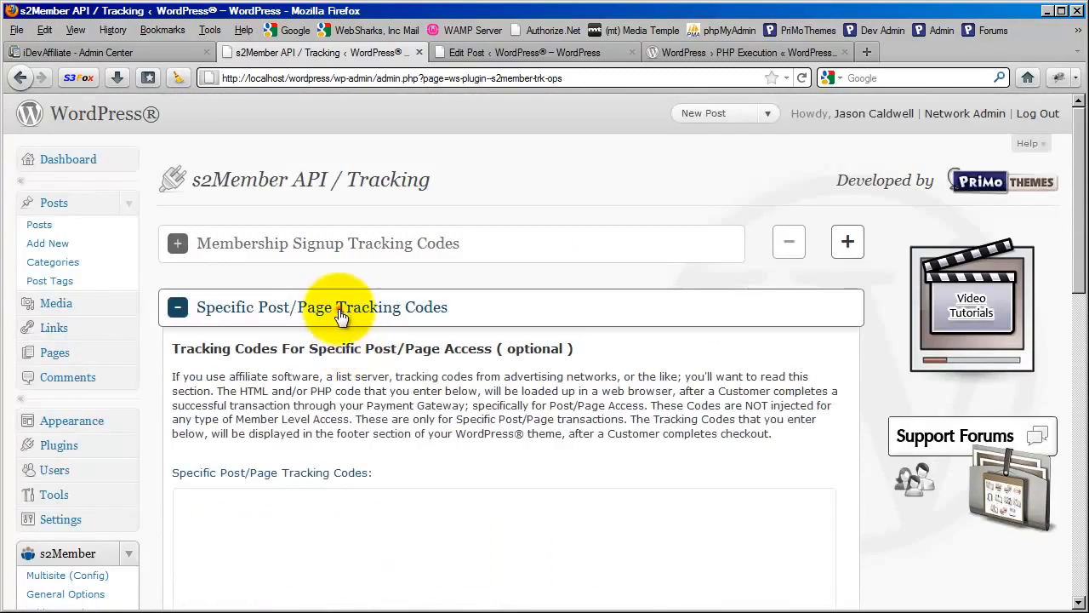
{"action": "left_click", "coordinate": [338, 308]}
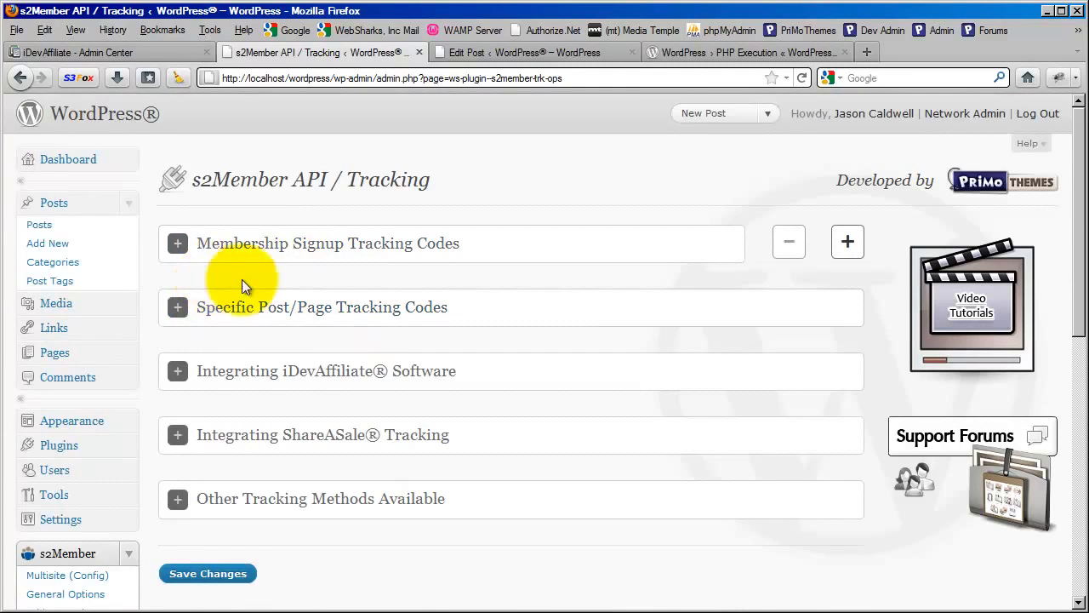
{"action": "left_click", "coordinate": [334, 252]}
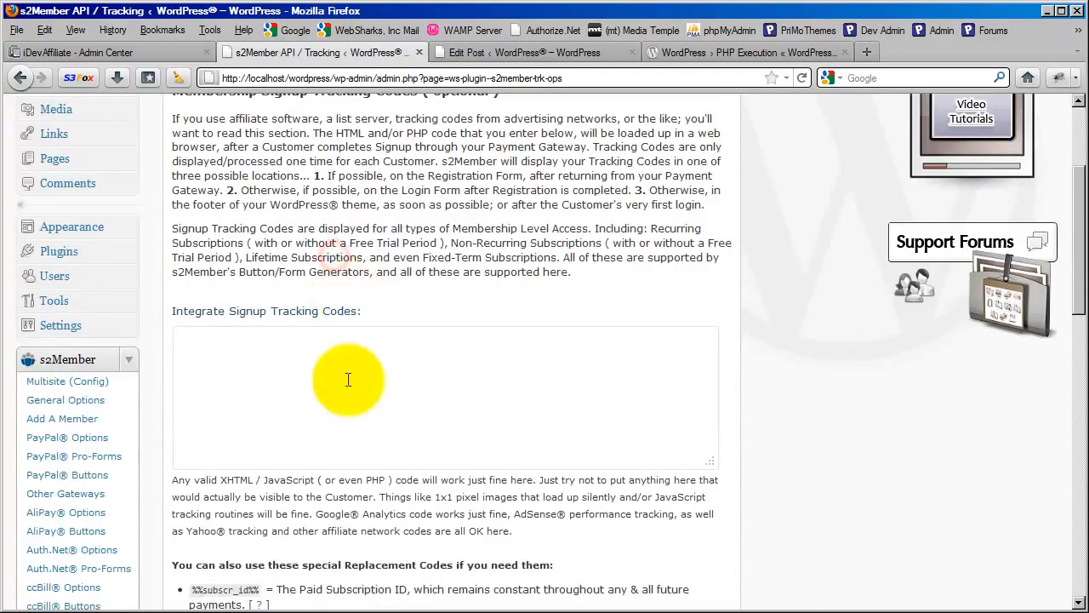
{"action": "scroll", "coordinate": [329, 389], "scroll_direction": "up", "scroll_amount": 3}
{"action": "left_click", "coordinate": [338, 244]}
{"action": "left_click", "coordinate": [333, 311]}
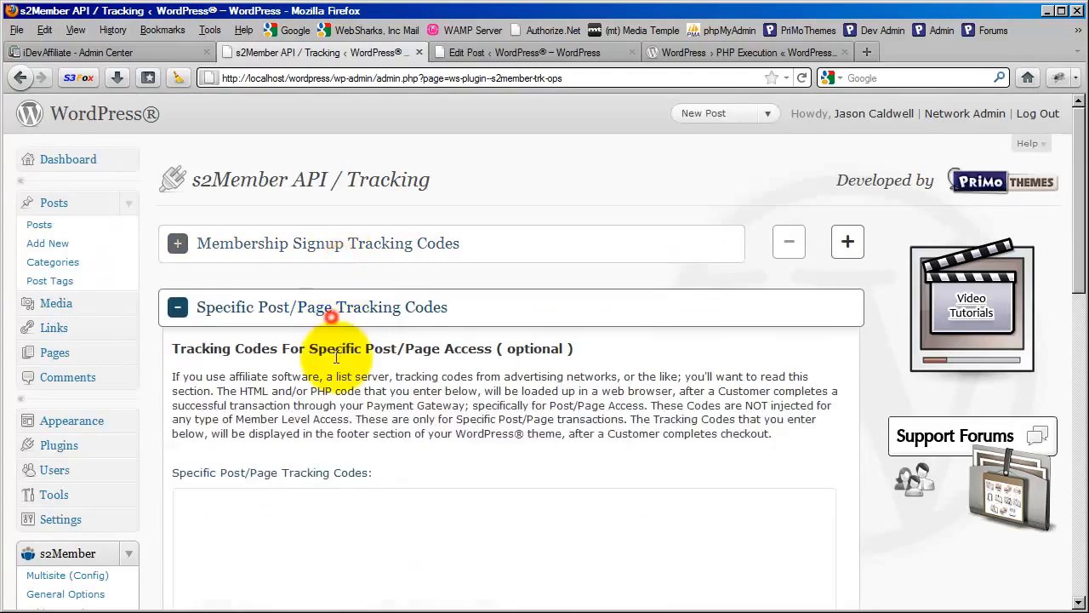
{"action": "scroll", "coordinate": [334, 341], "scroll_direction": "up", "scroll_amount": 3}
{"action": "left_click", "coordinate": [380, 306]}
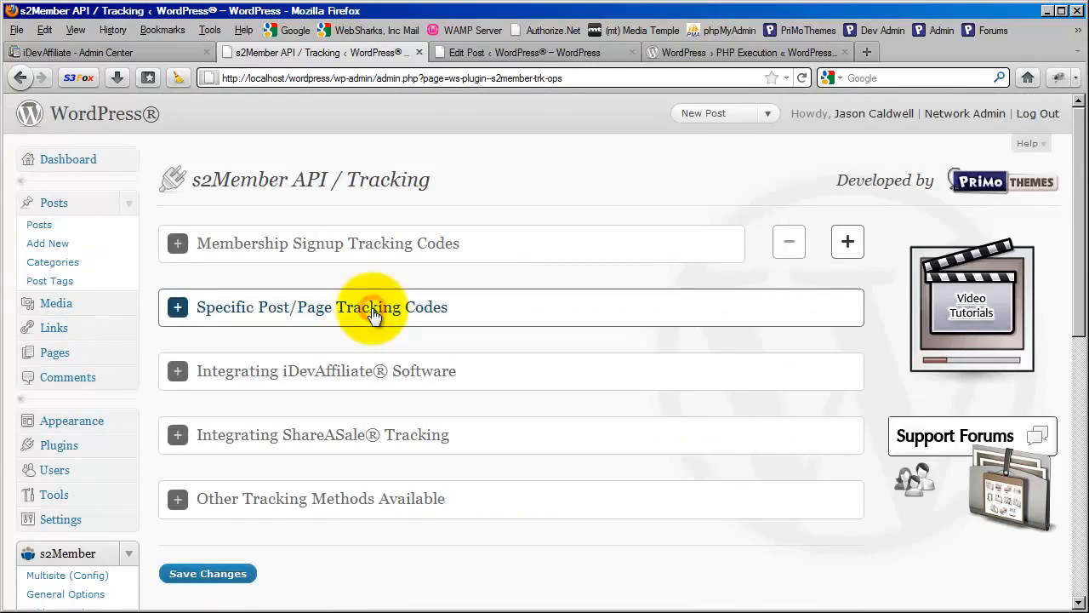
Switch to the iDevAffiliate admin center and enable the generic tracking pixel through the Shopping Cart Integration Wizard.
{"action": "left_click", "coordinate": [140, 50]}
{"action": "scroll", "coordinate": [341, 273], "scroll_direction": "up", "scroll_amount": 1}
{"action": "mouse_move", "coordinate": [364, 170]}
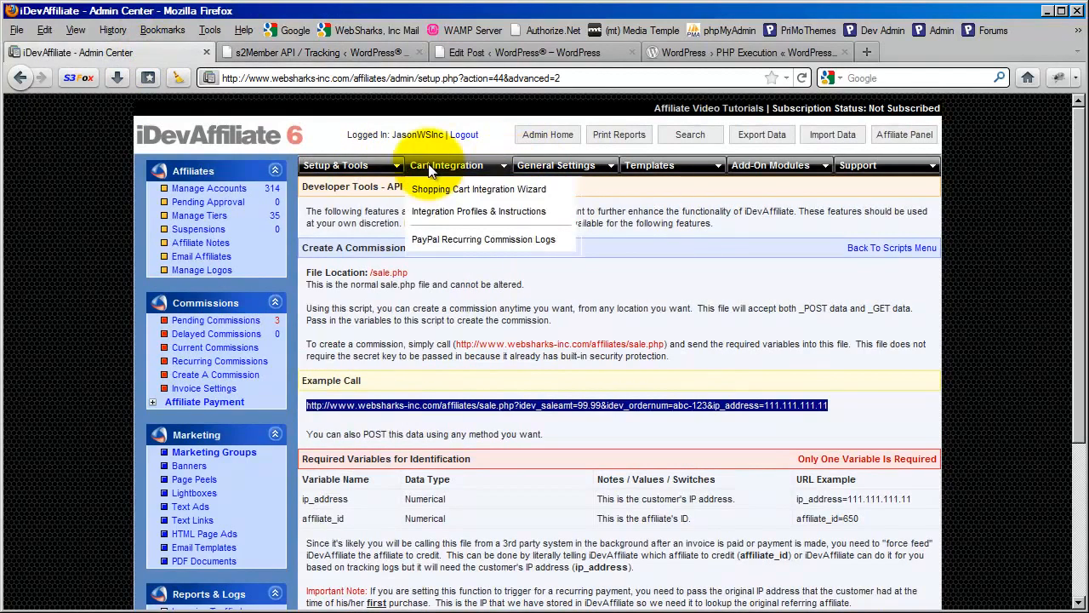
{"action": "left_click", "coordinate": [459, 186]}
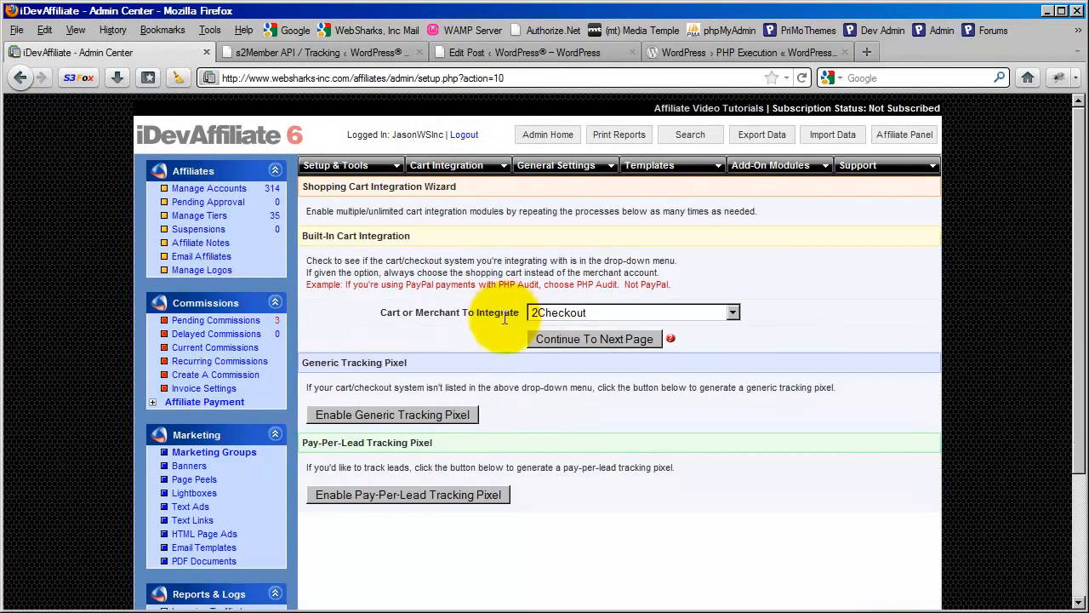
{"action": "left_click", "coordinate": [399, 414]}
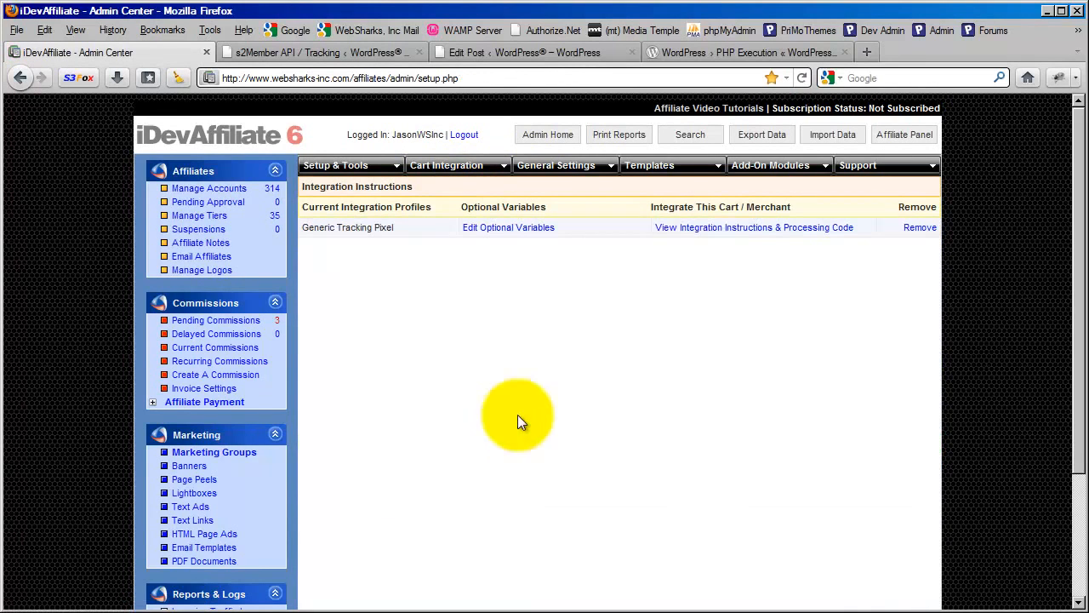
Open the Generic Tracking Pixel's integration instructions and examine the image tag, JavaScript and 3rd party call code versions.
{"action": "left_click", "coordinate": [713, 232]}
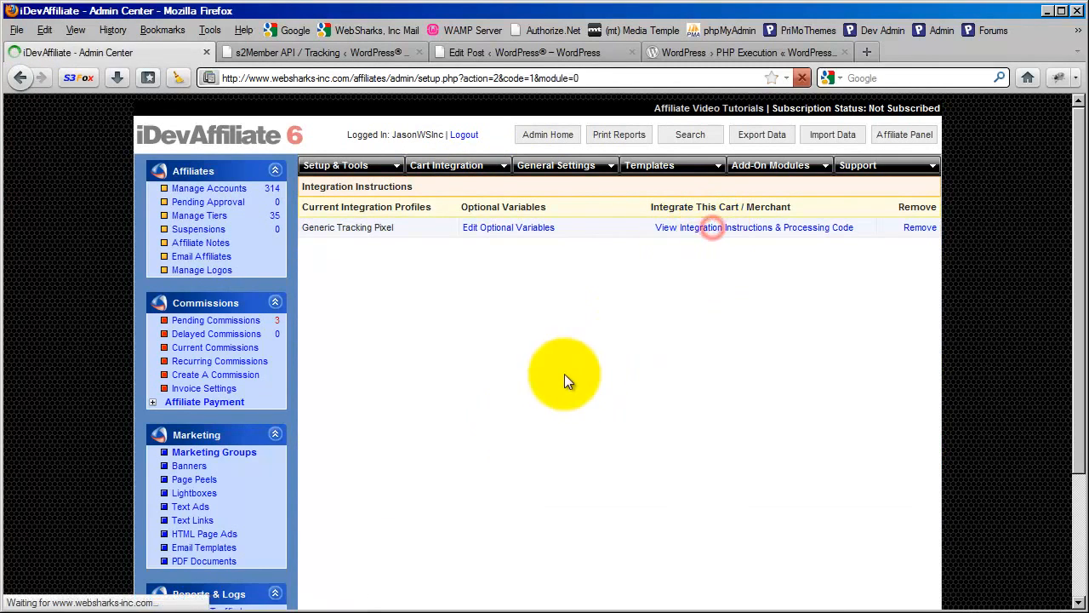
{"action": "scroll", "coordinate": [565, 375], "scroll_direction": "down", "scroll_amount": 6}
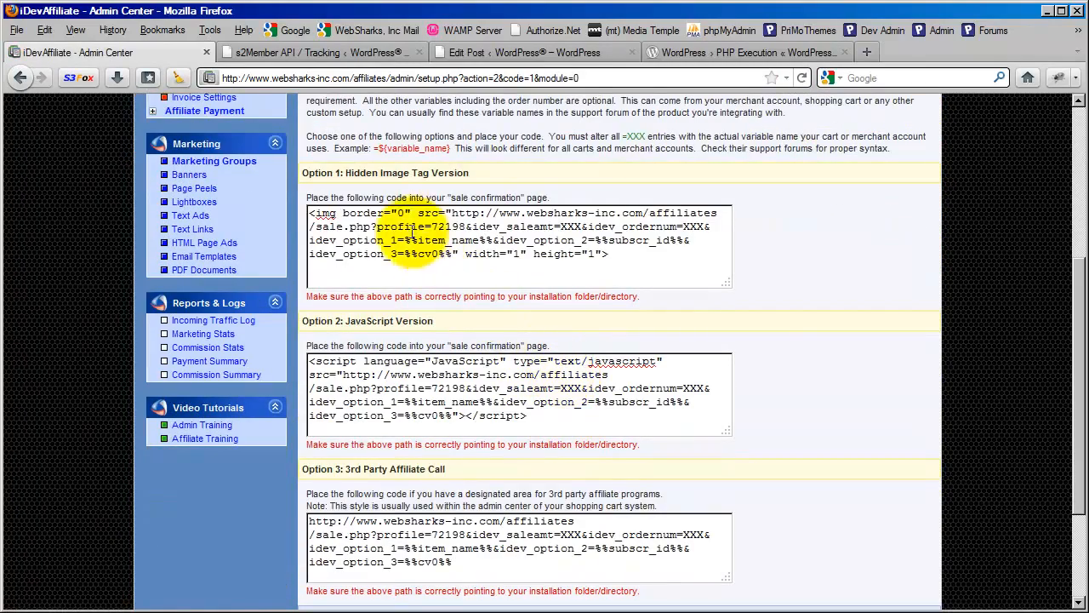
{"action": "scroll", "coordinate": [427, 347], "scroll_direction": "down", "scroll_amount": 3}
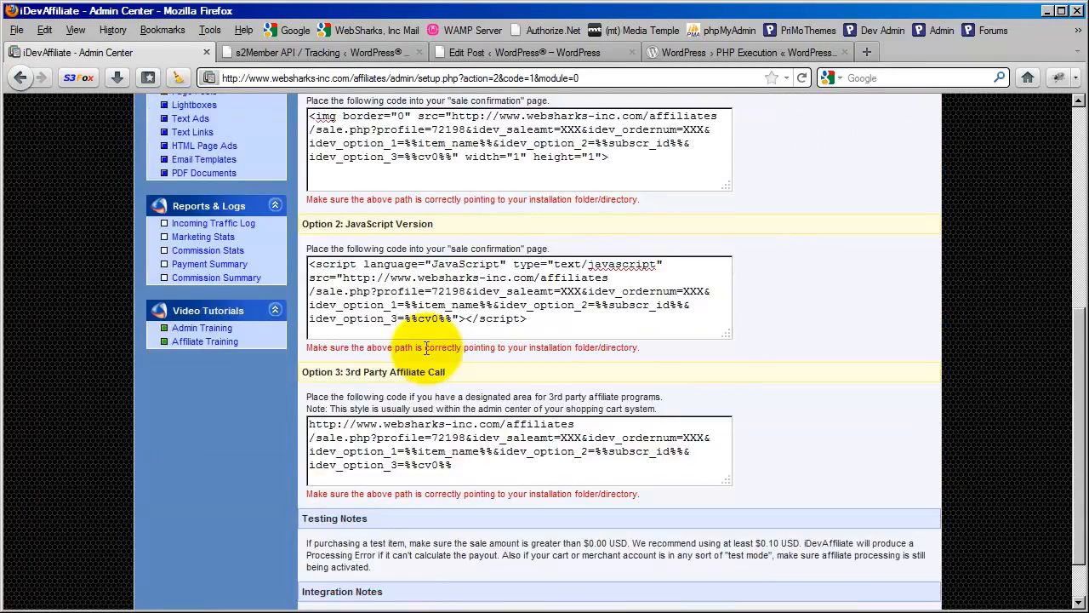